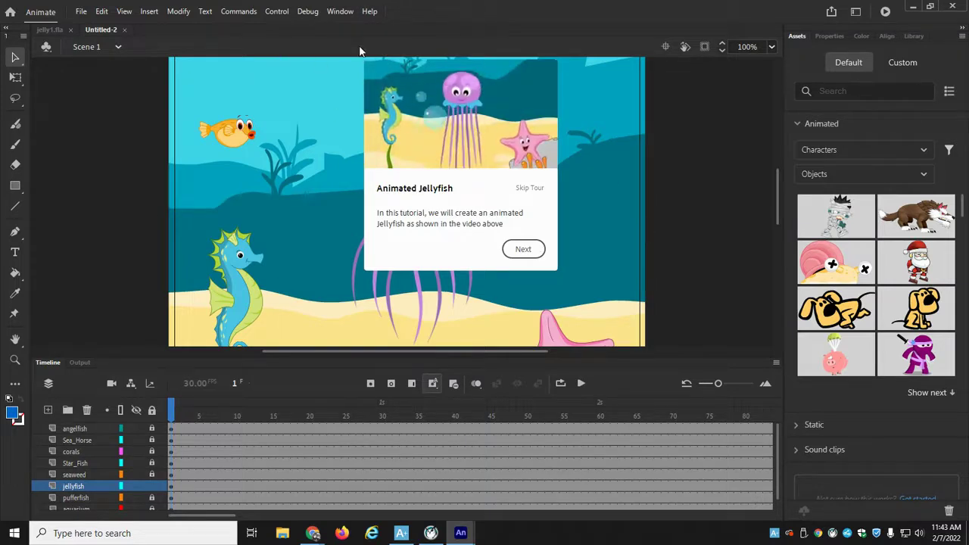
Step: Locate Animated Jellyfish among the hands-on tutorials and advance its open tour to the Setup the Jellyfish Rig step
left_click(369, 12)
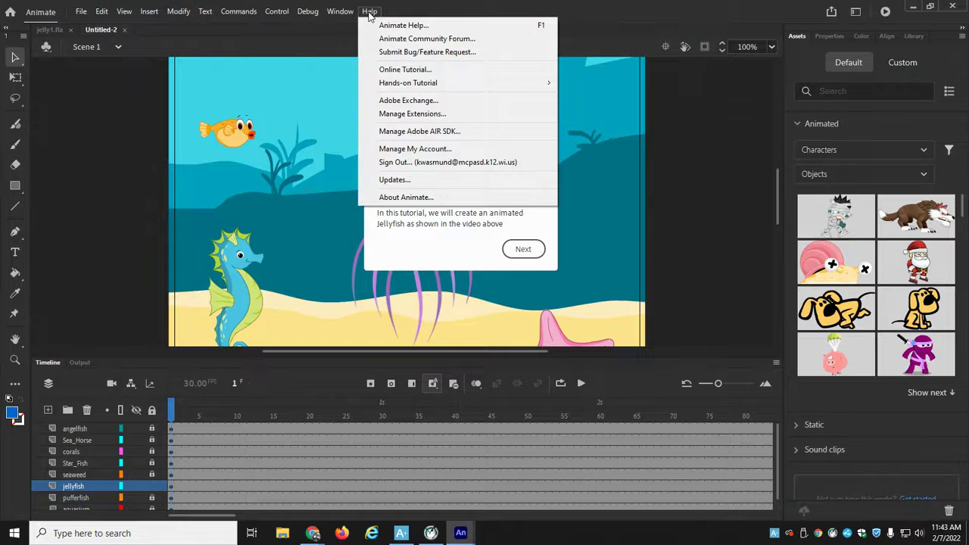
mouse_move(436, 84)
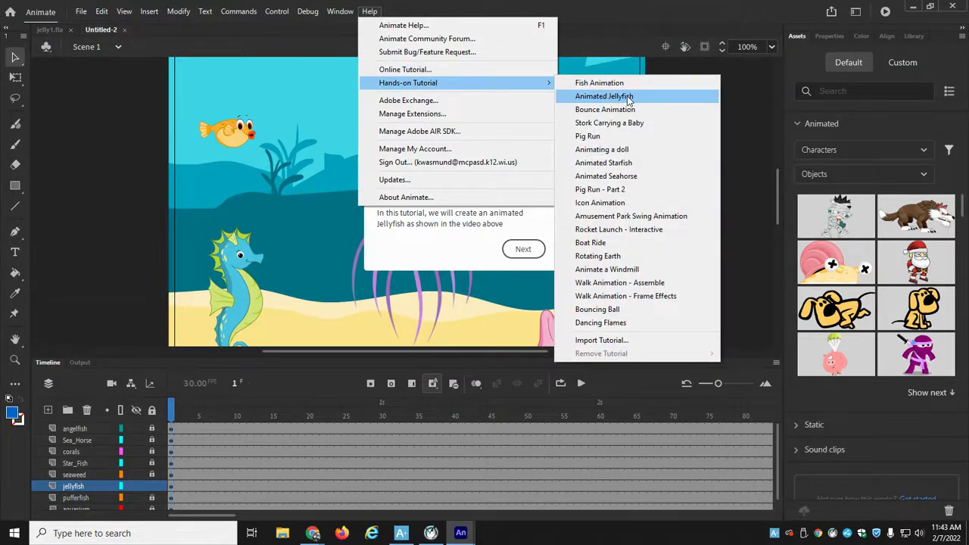
left_click(772, 94)
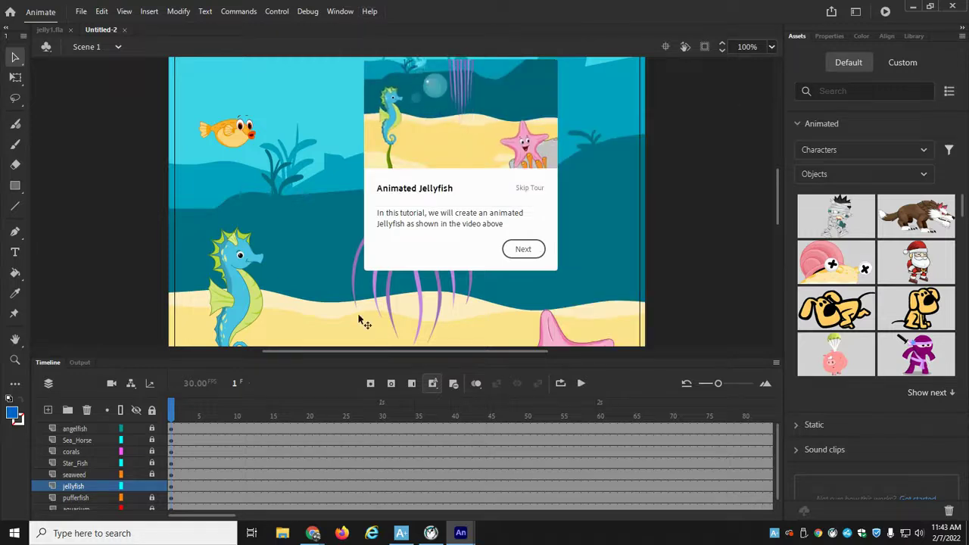
left_click(523, 249)
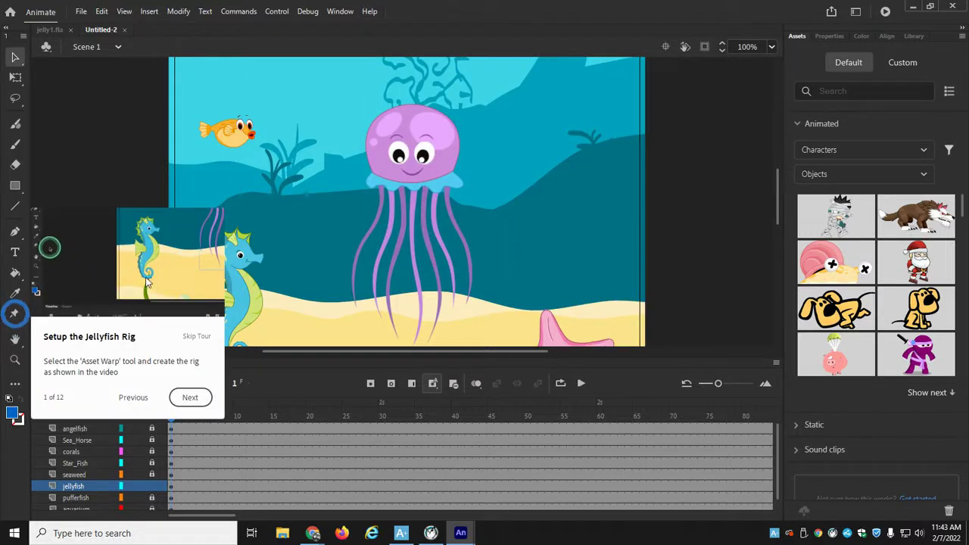
Step: With the Asset Warp tool, place a root joint on the jellyfish's head and rig the leftmost tentacle from its top to near its tip
left_click(14, 316)
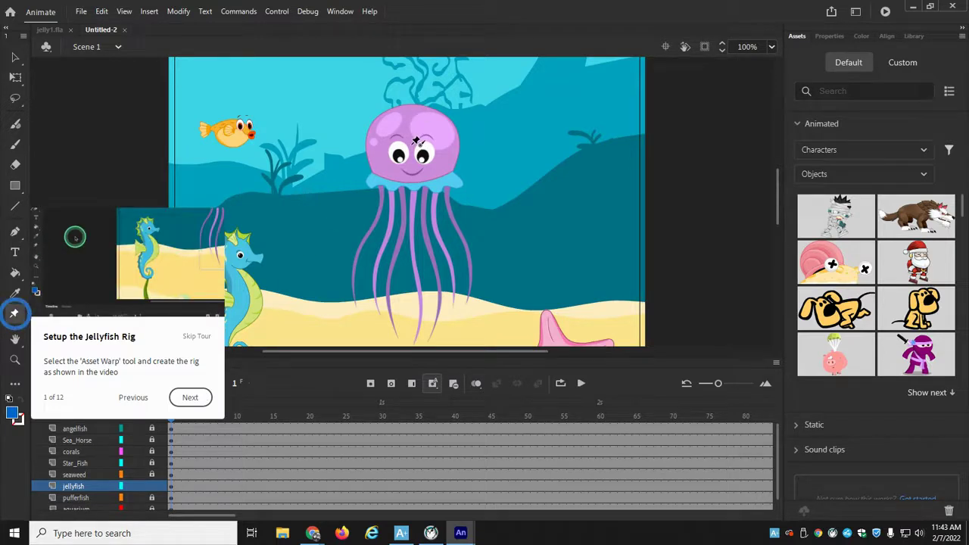
left_click(417, 142)
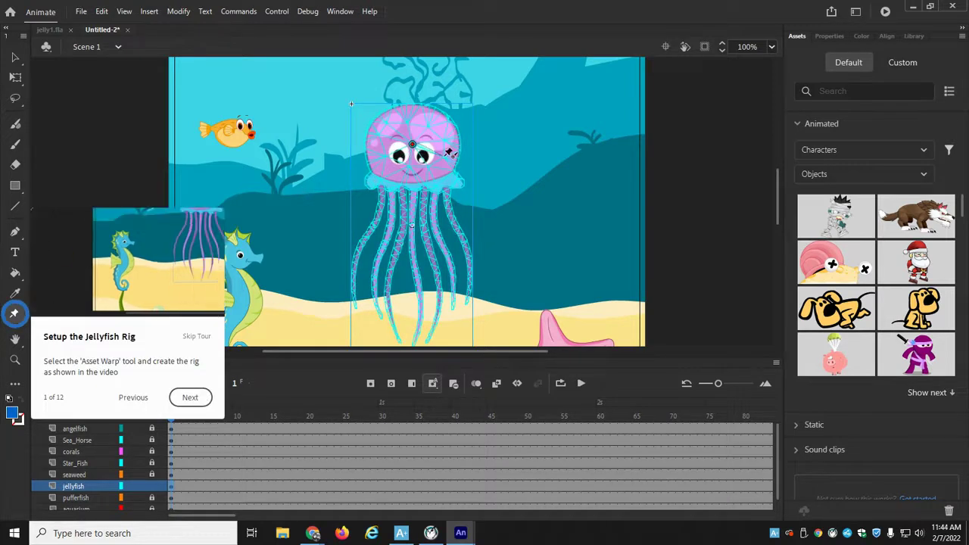
left_click(380, 185)
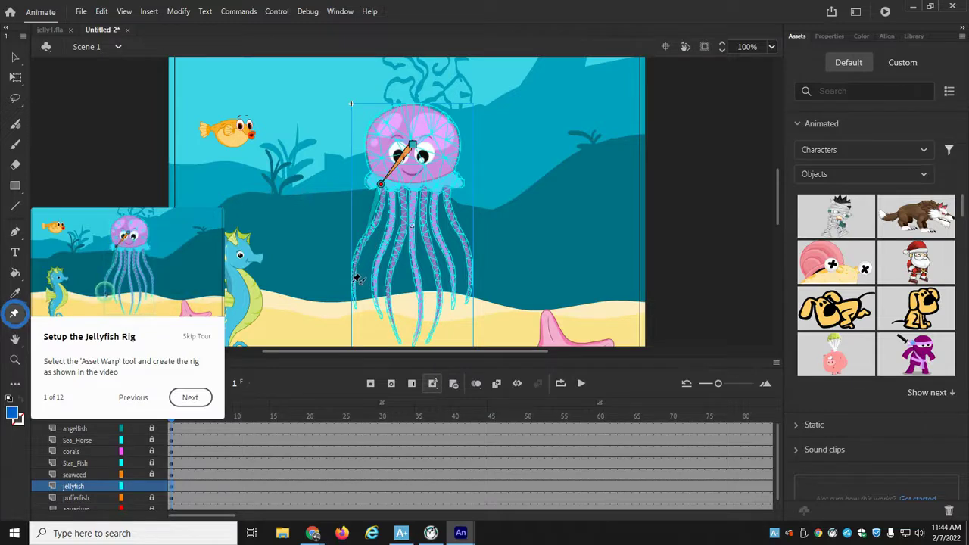
left_click(353, 280)
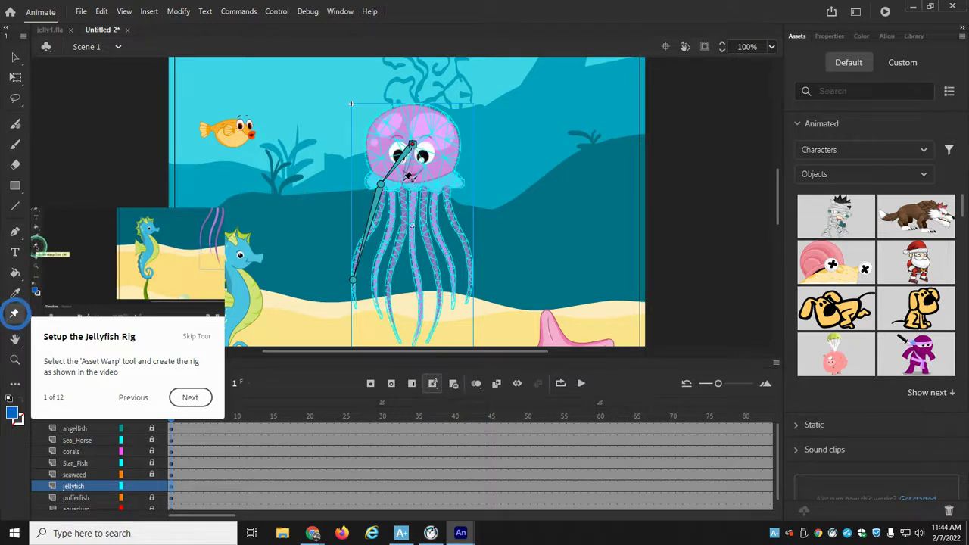
Step: Rig the second and third tentacles from the left with bones from the head's root joint to their tops and down near their tips
left_click(395, 188)
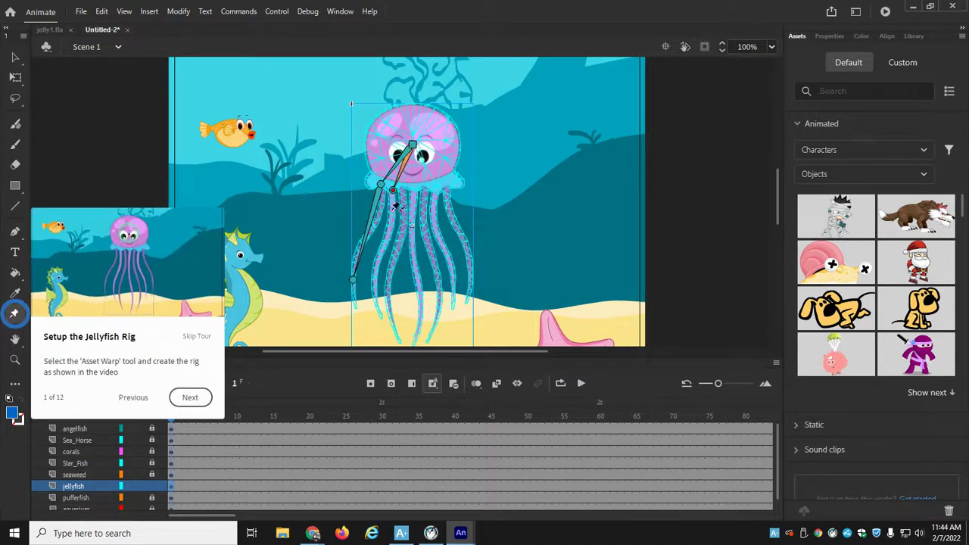
left_click(374, 292)
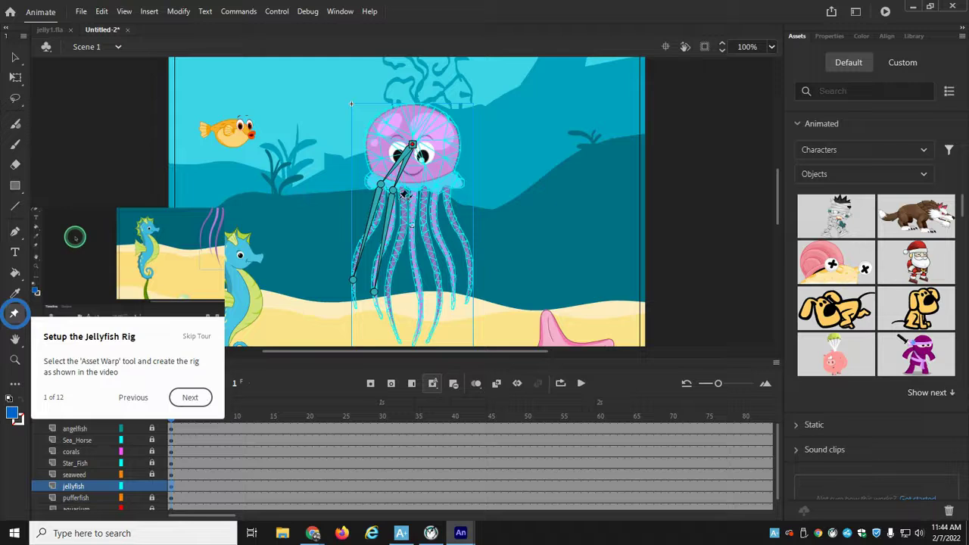
left_click(400, 255)
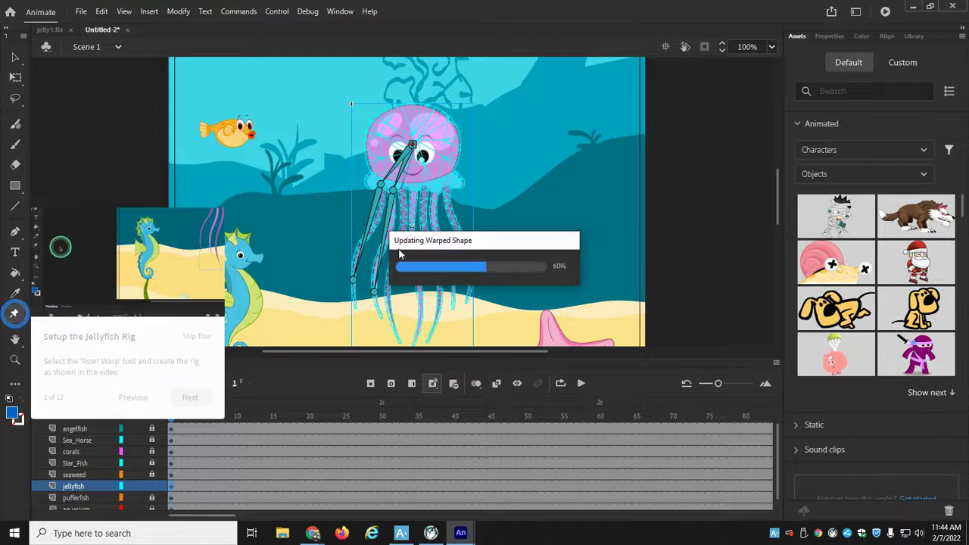
left_click(387, 309)
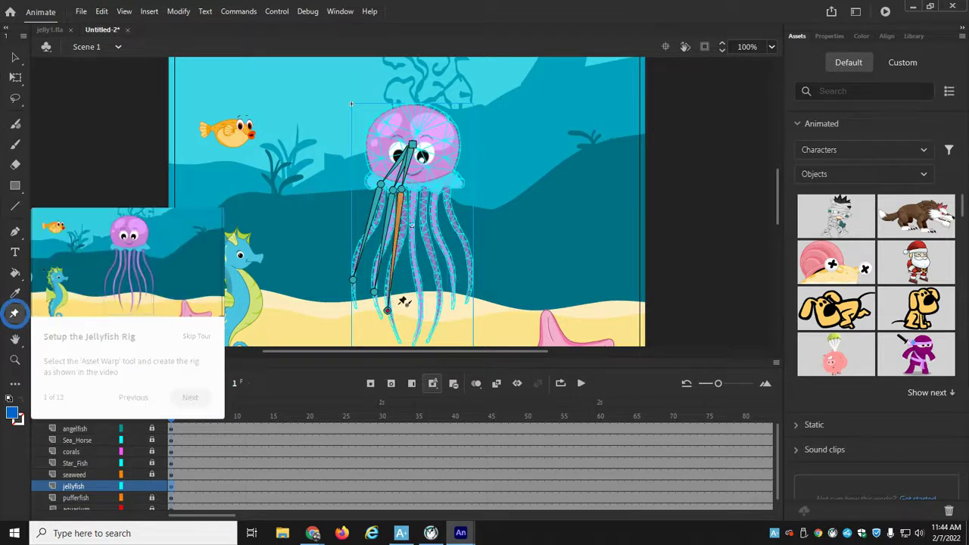
left_click(539, 168)
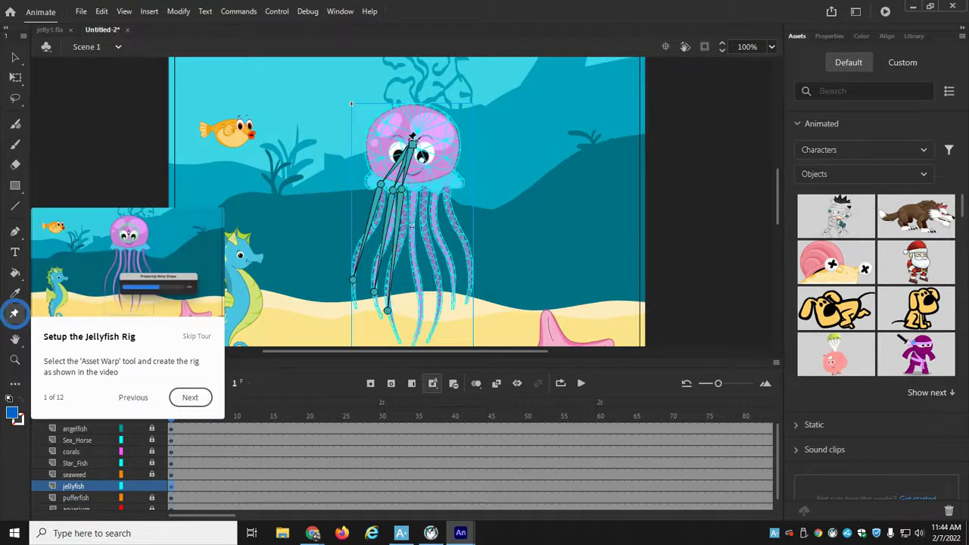
Step: Rig the middle tentacle and the one just right of it, branching both bone chains from the head's root joint
left_click(413, 189)
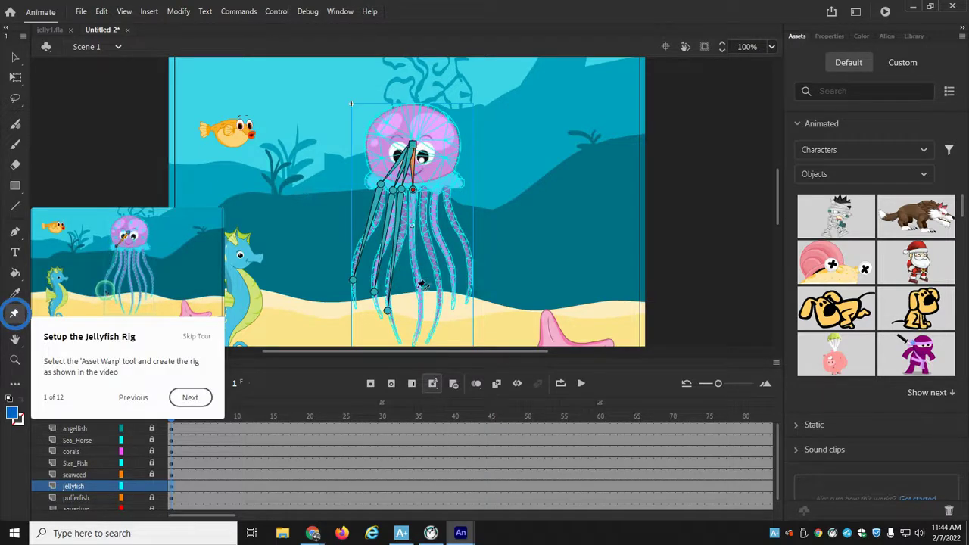
left_click(420, 329)
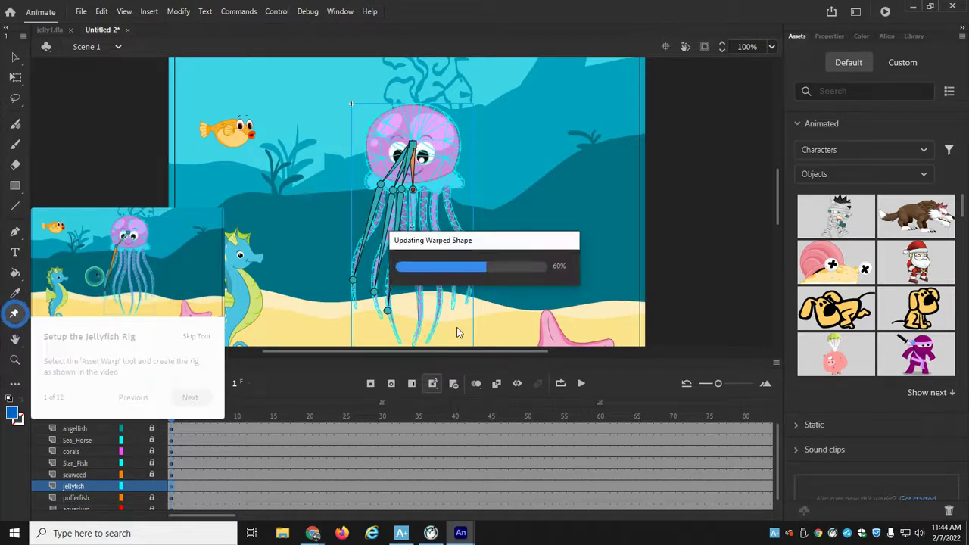
left_click(413, 144)
left_click(426, 189)
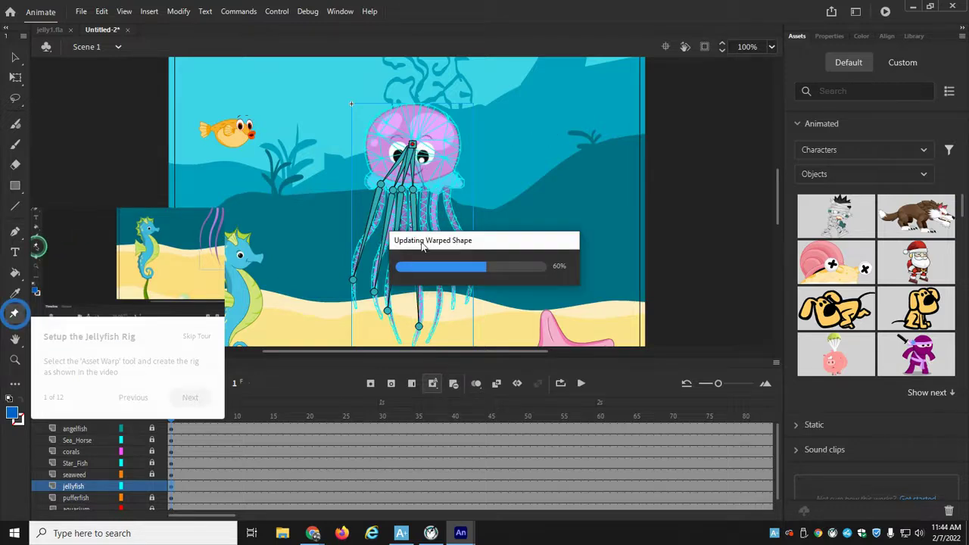
left_click(438, 312)
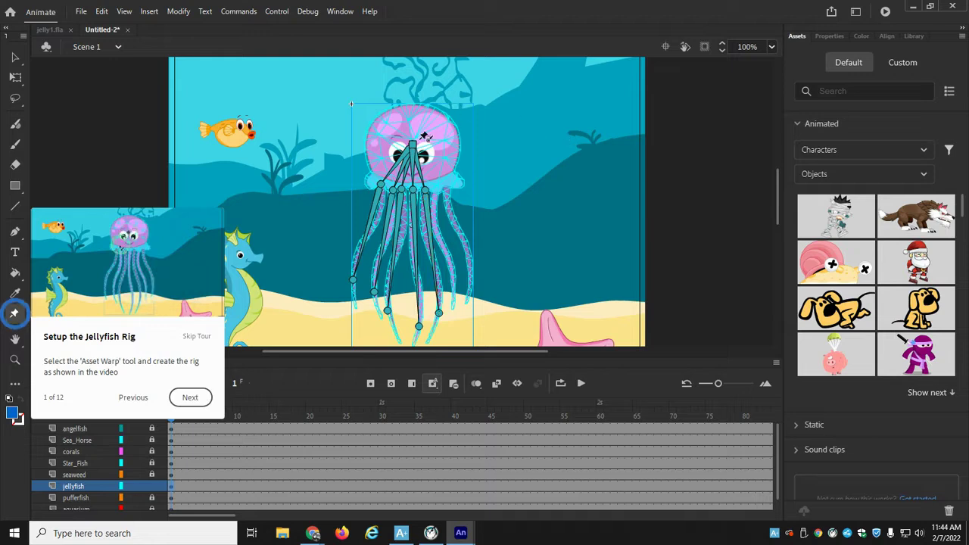
Step: Complete the jellyfish rig by adding bone chains from the root joint through the two rightmost tentacles
left_click(437, 188)
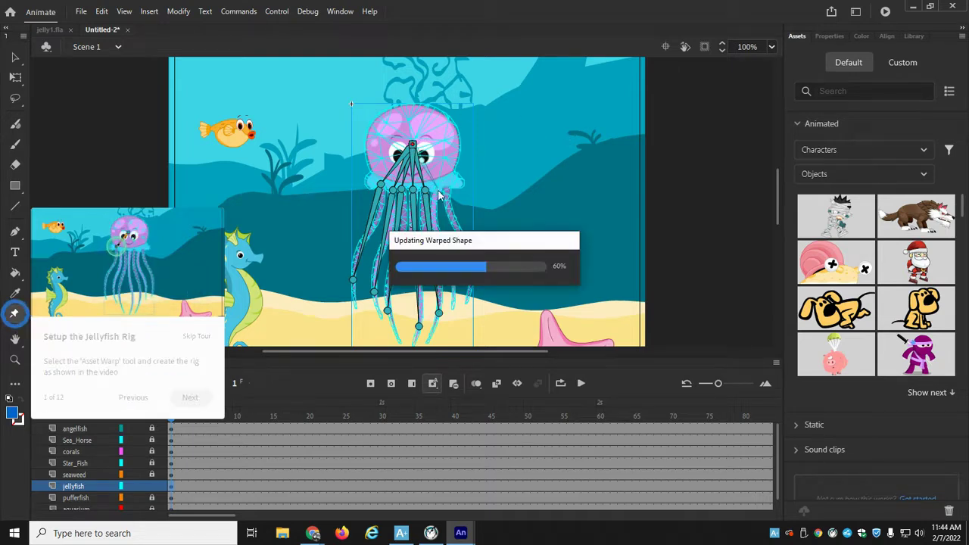
left_click(452, 286)
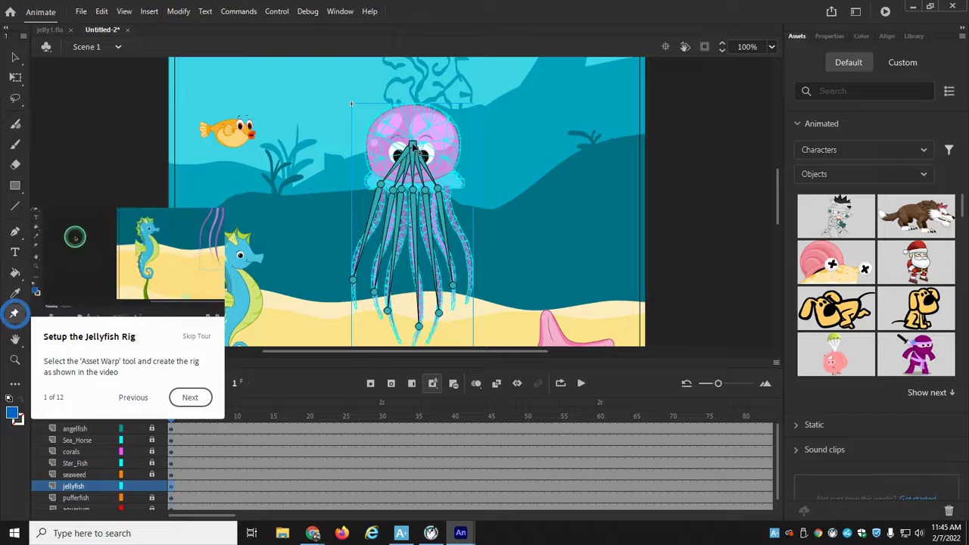
left_click(447, 184)
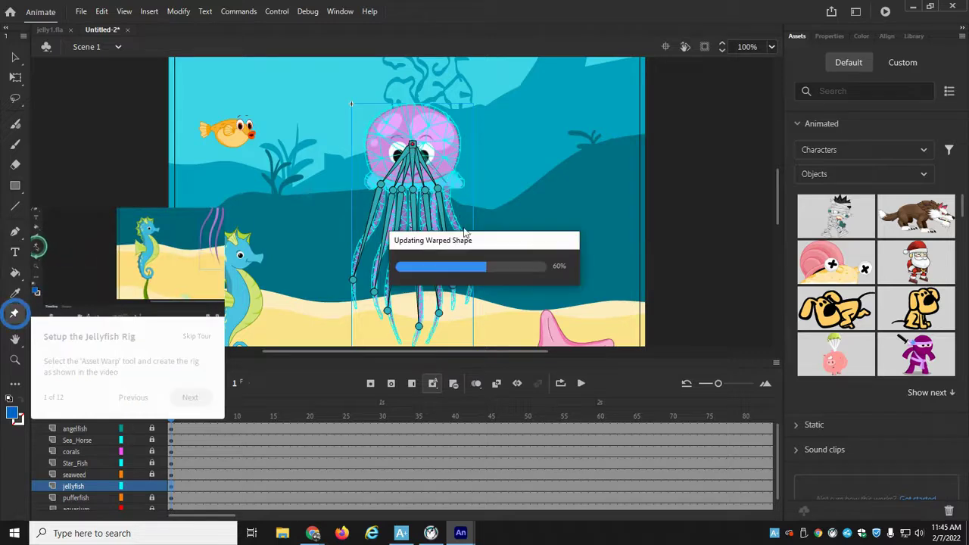
left_click(471, 296)
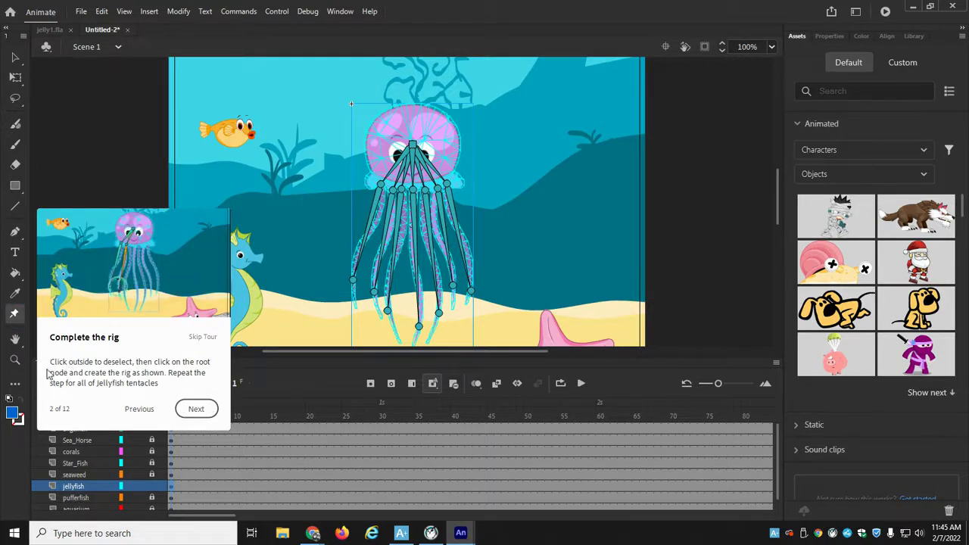
Step: Advance the tour to the bone type conversion step and set the leftmost tentacle's bone type to Soft
left_click(196, 409)
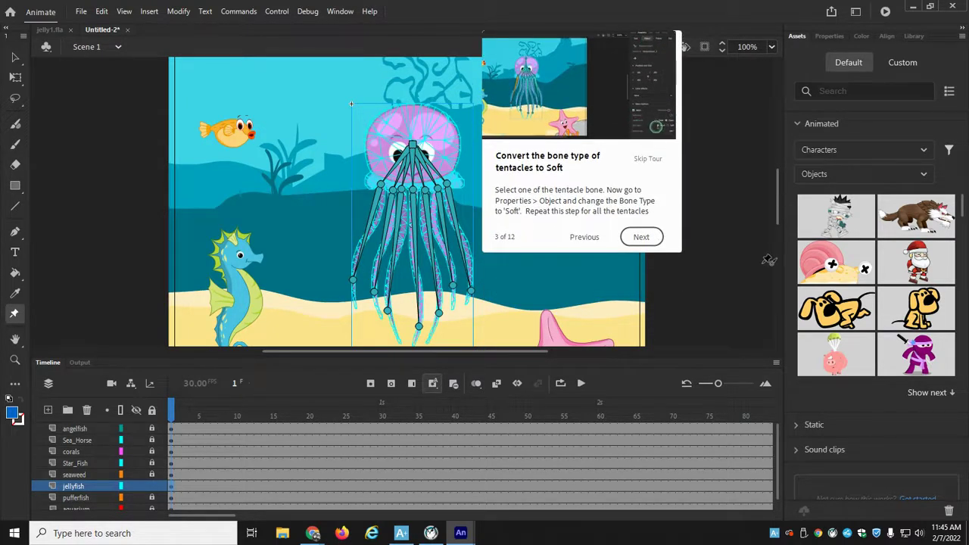
left_click(14, 317)
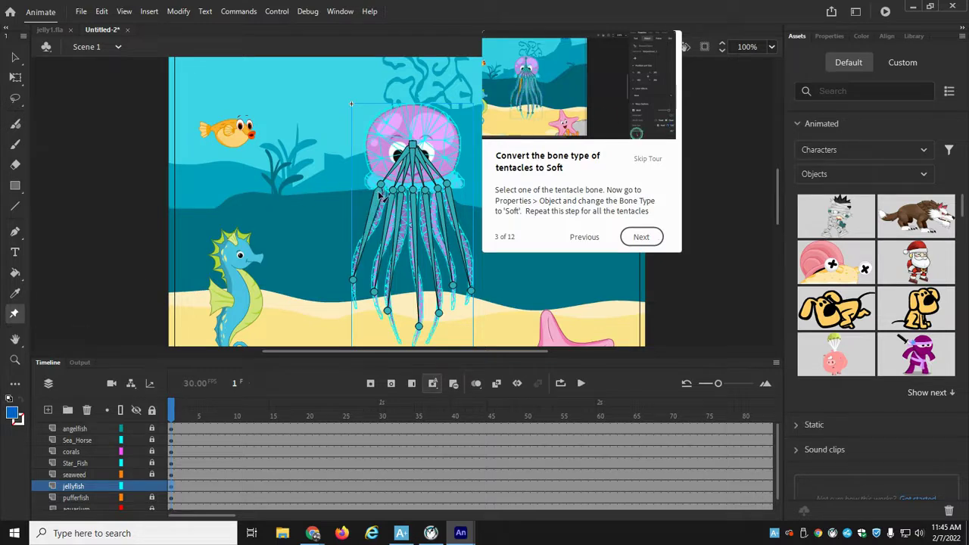
left_click(360, 261)
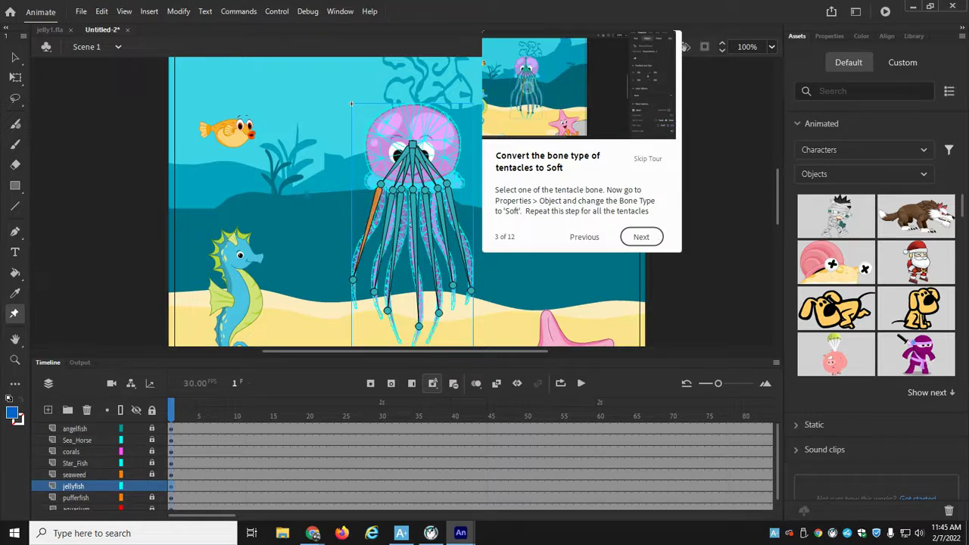
left_click(830, 36)
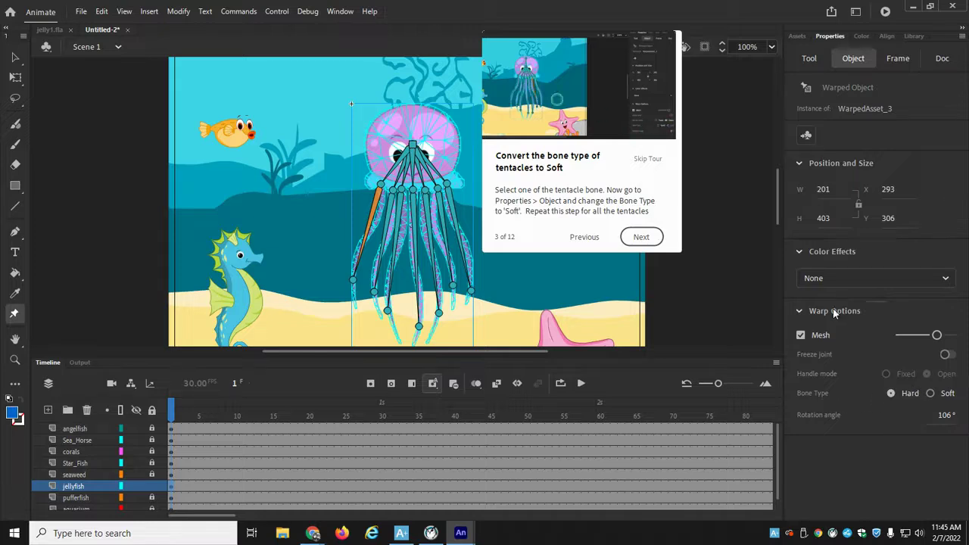
left_click(931, 394)
Step: Set the bone type to Soft for the second, third and fourth tentacles from the left
left_click(390, 216)
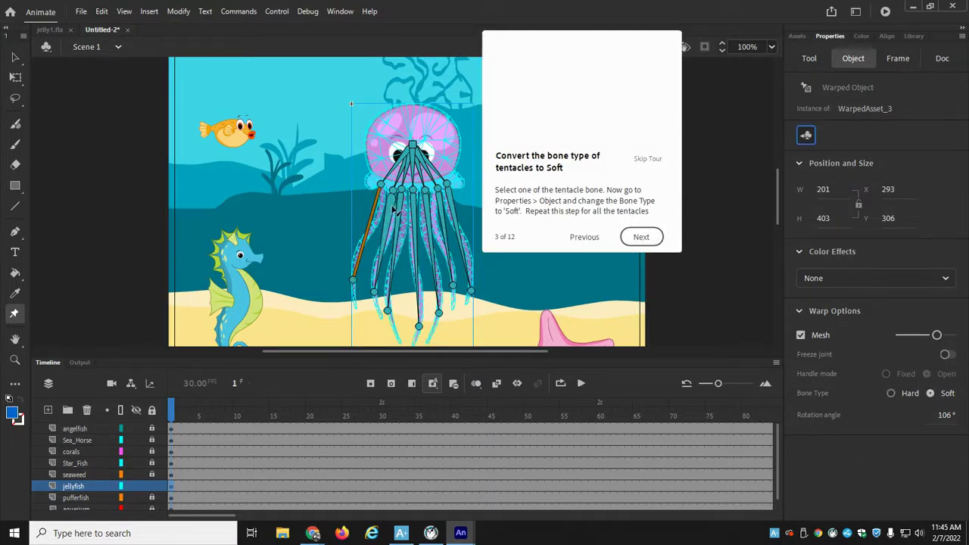
left_click(932, 396)
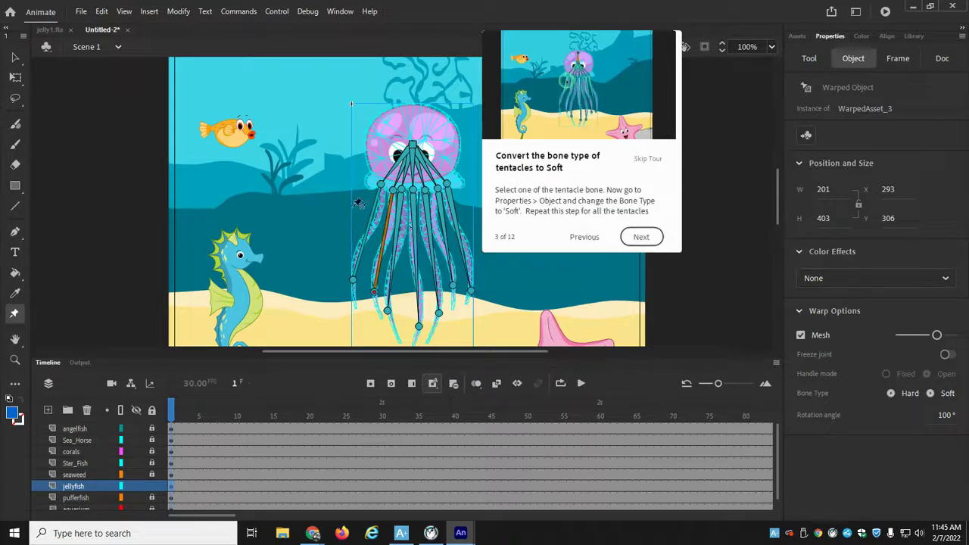
left_click(401, 214)
left_click(931, 394)
left_click(417, 214)
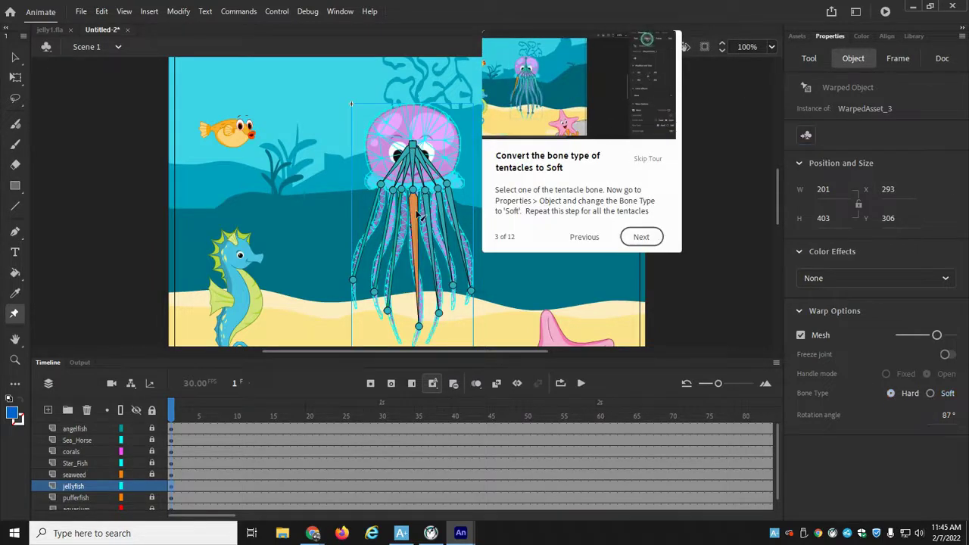
left_click(932, 394)
Step: Set the bone type to Soft for the three remaining tentacles on the jellyfish's right side
left_click(429, 242)
left_click(931, 394)
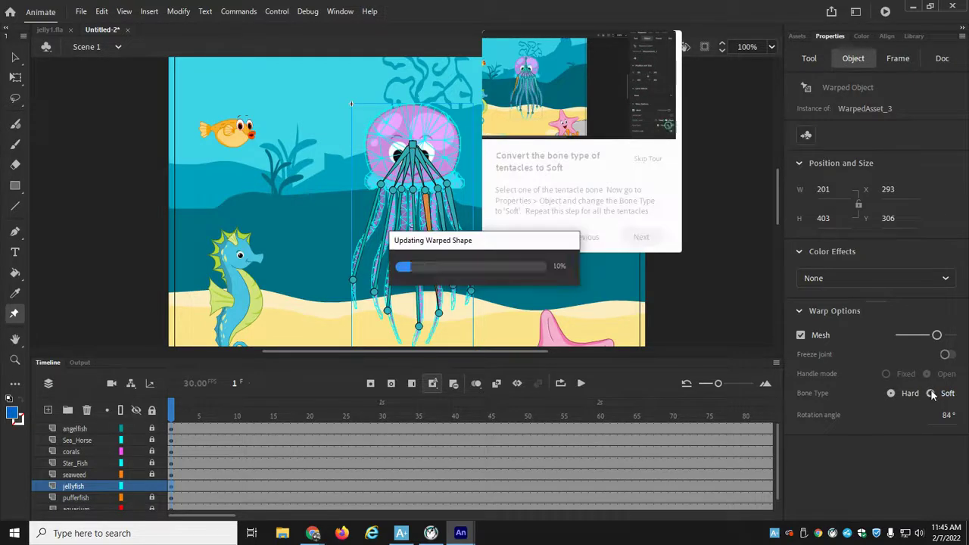
left_click(443, 221)
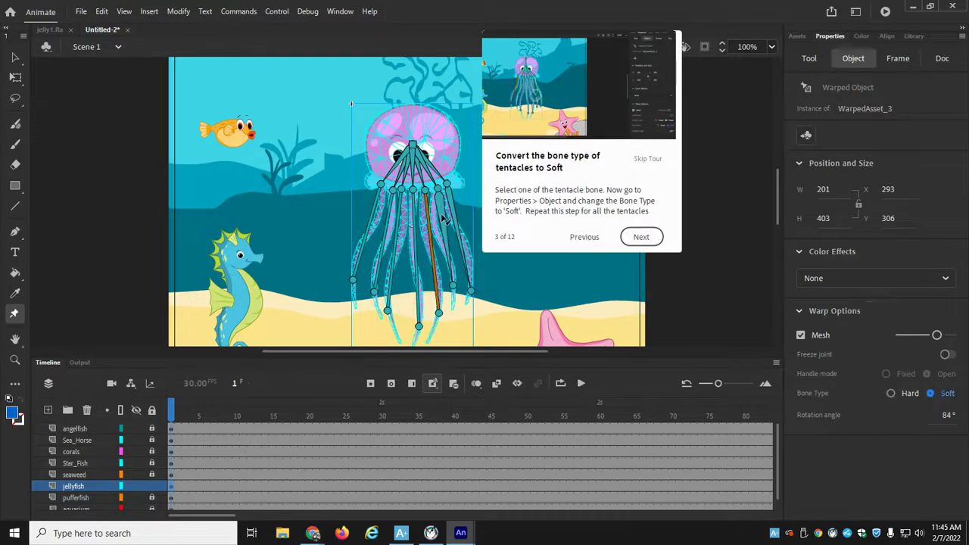
left_click(930, 393)
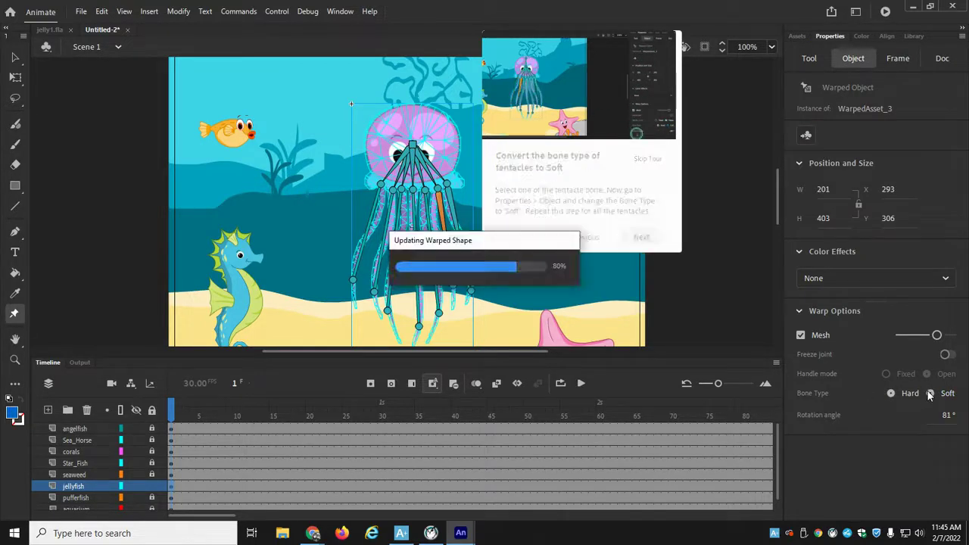
left_click(452, 208)
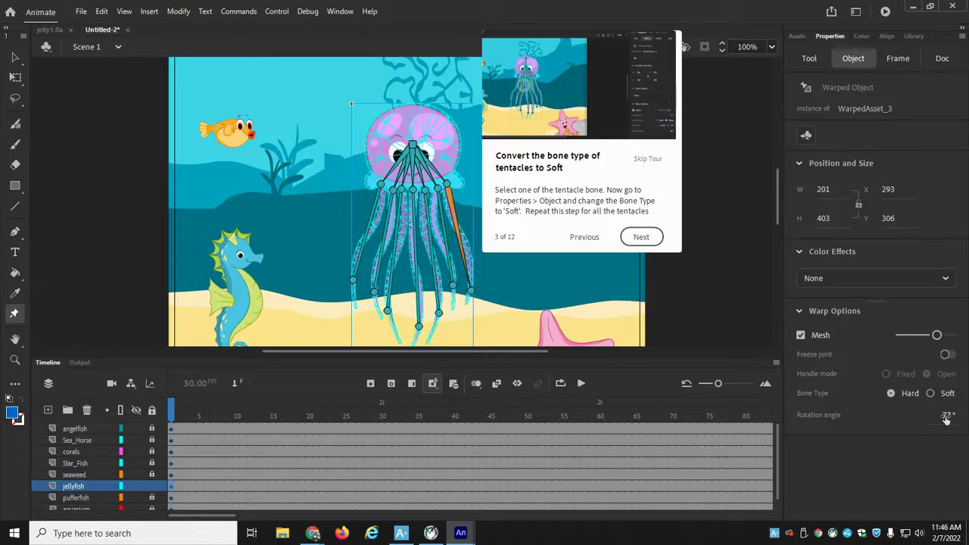
left_click(931, 394)
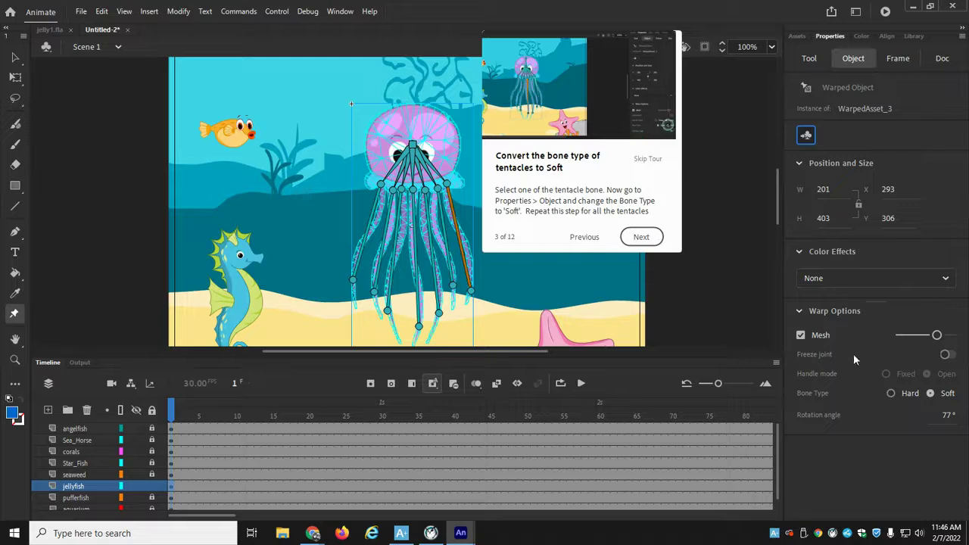
Step: Advance the tour to the initial-position step and move the jellyfish straight down below the stage with Free Transform, to about Y 1062
left_click(641, 237)
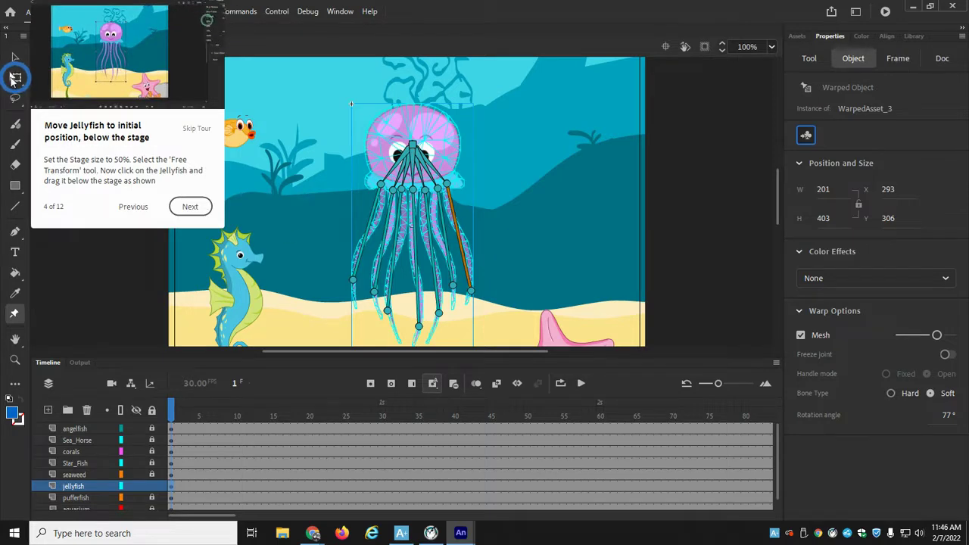
left_click(15, 78)
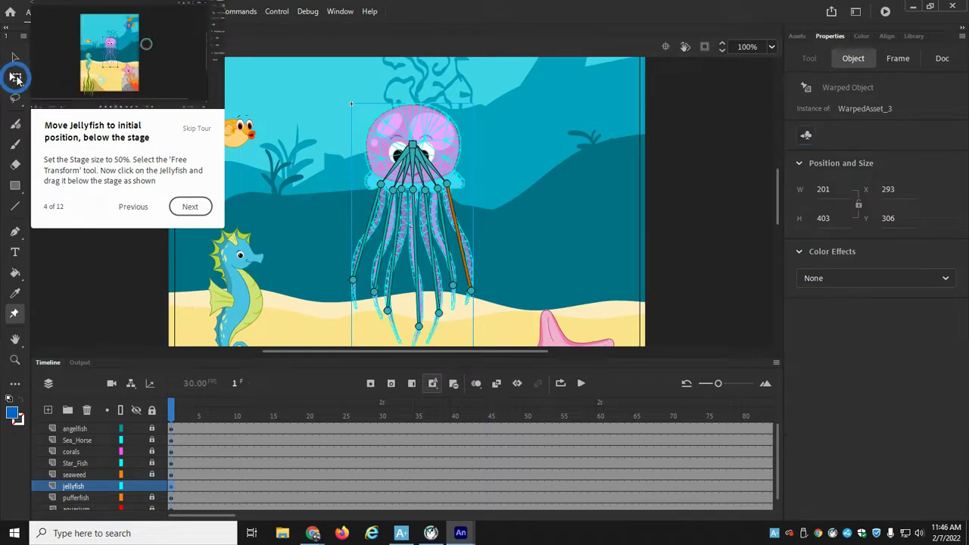
left_click(770, 47)
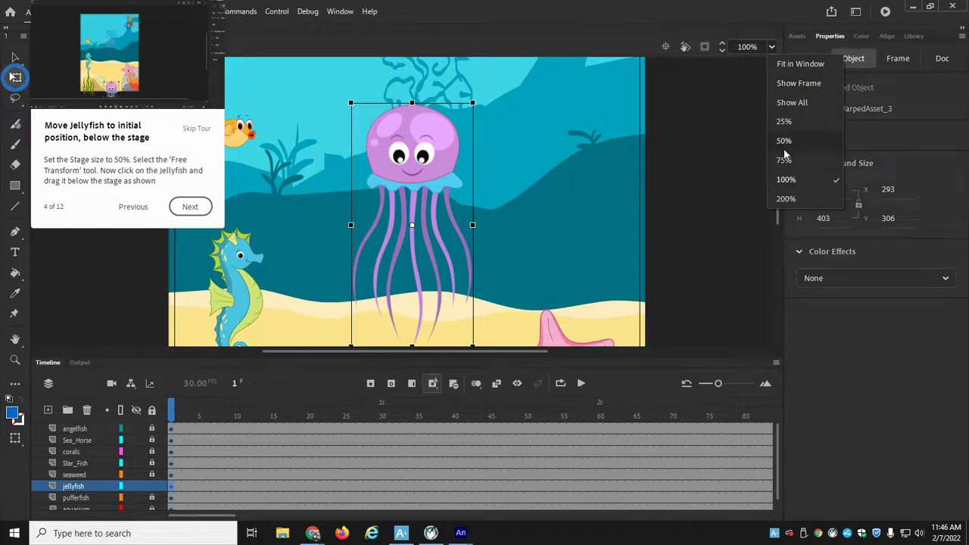
left_click(784, 141)
left_click(771, 47)
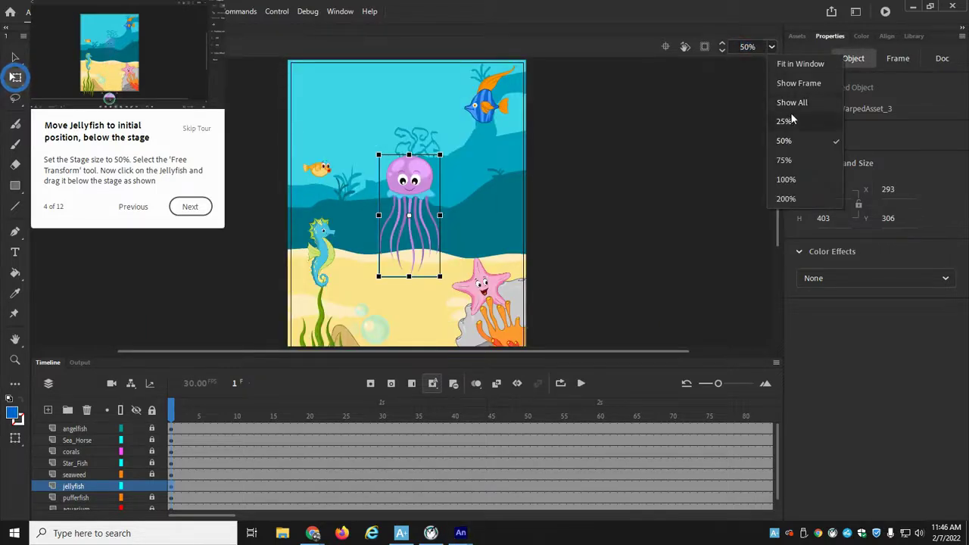
left_click(786, 121)
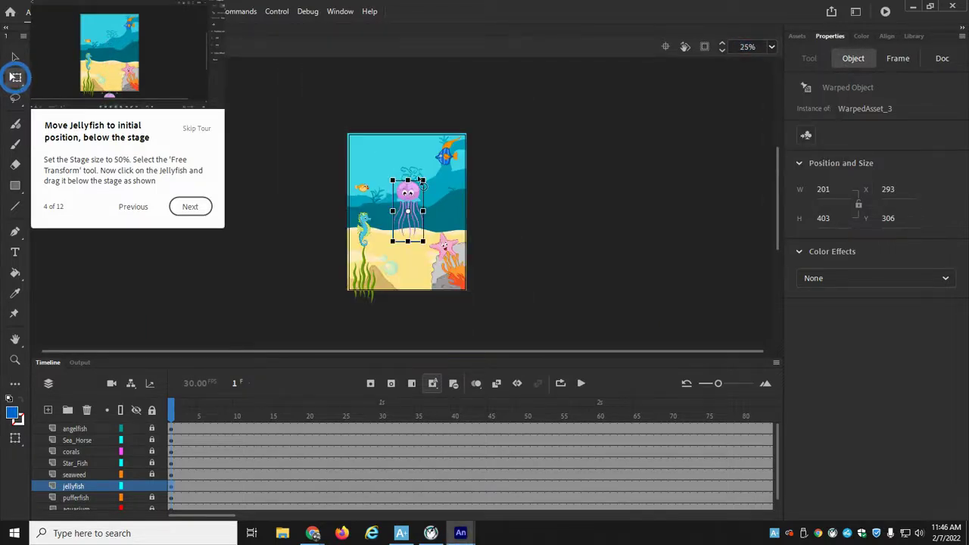
left_click_drag(408, 202, 409, 310)
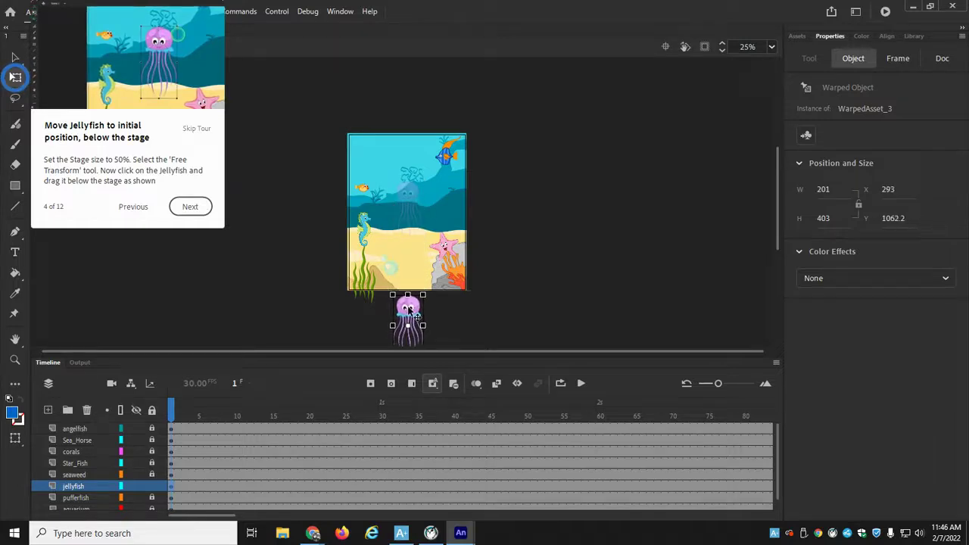
scroll(154, 474, "down", 1)
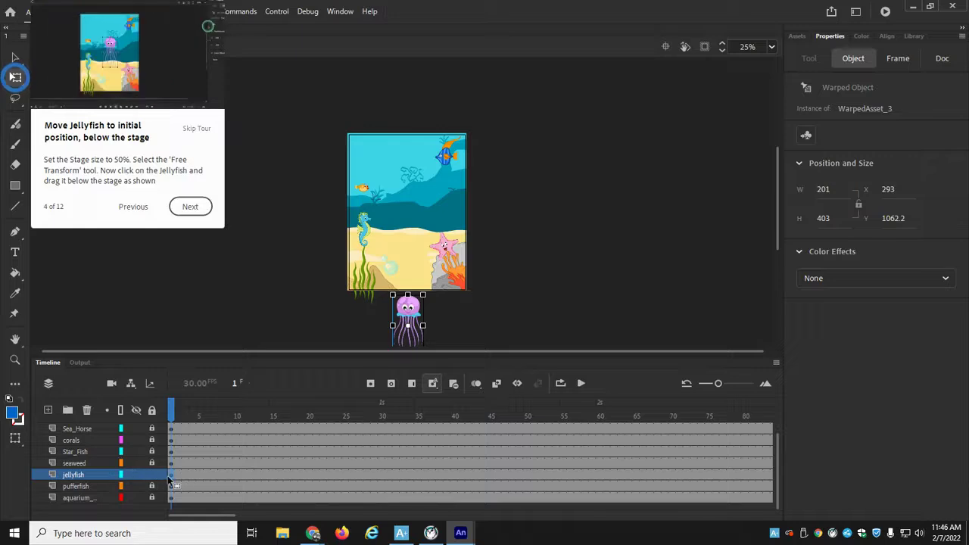
Step: Advance the tour, insert a keyframe at frame 35 of the jellyfish layer and move the jellyfish onto the stage at about X 277, Y 450
left_click(192, 208)
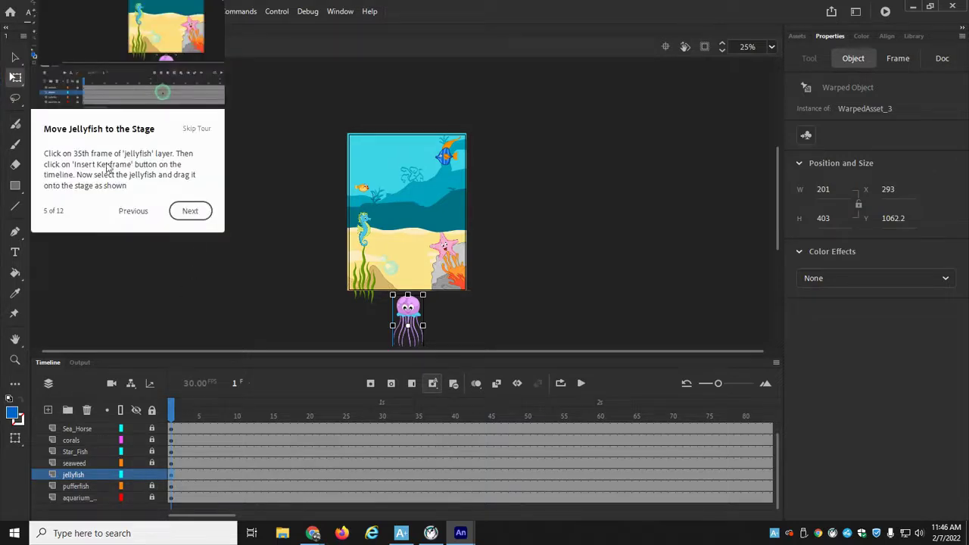
left_click(419, 475)
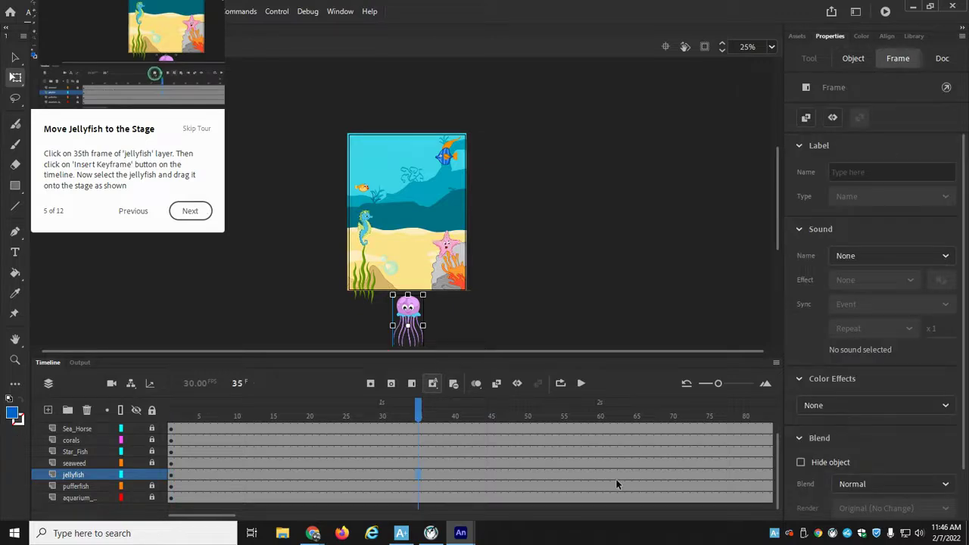
left_click(370, 384)
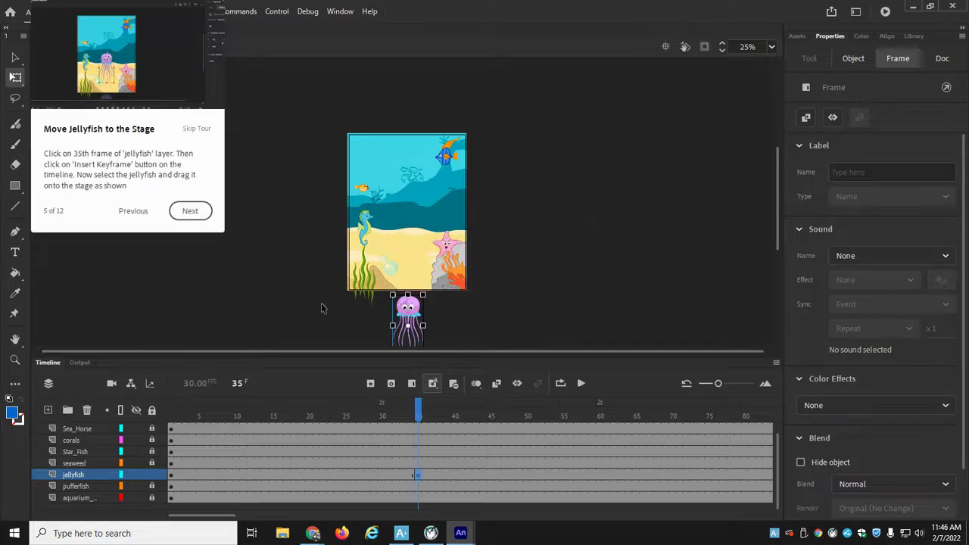
left_click_drag(410, 314, 407, 218)
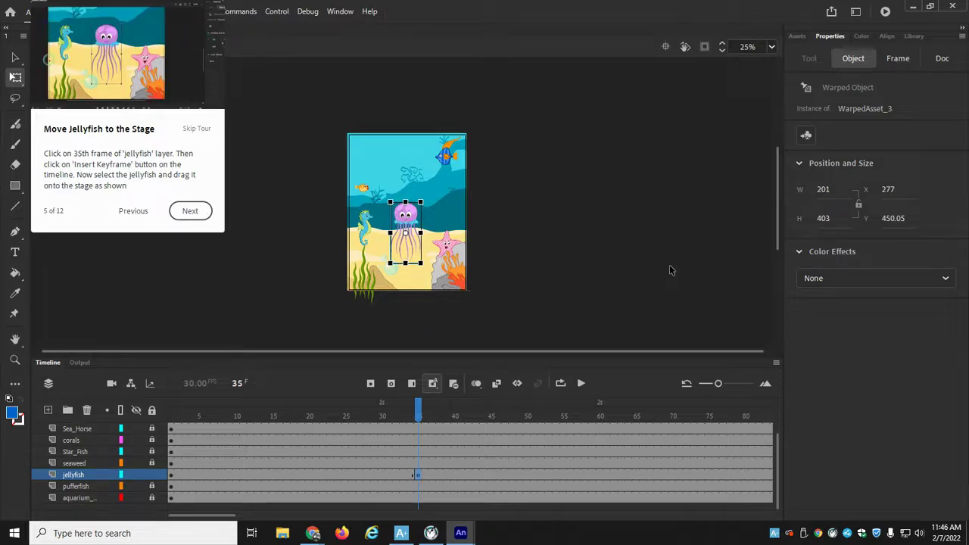
Step: Advance the tour to the fixed pins step and insert a keyframe at frame 50 of the jellyfish layer
left_click(190, 213)
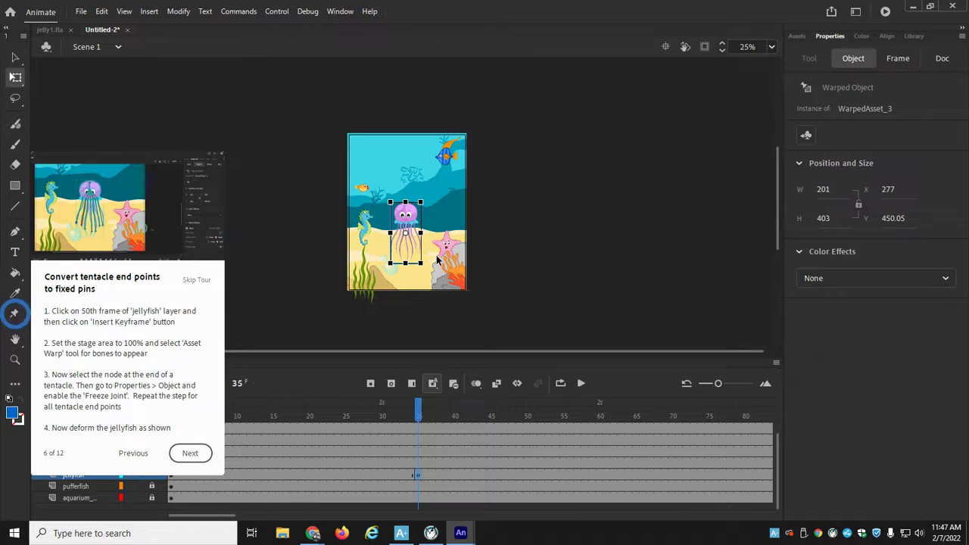
left_click(772, 47)
left_click(790, 139)
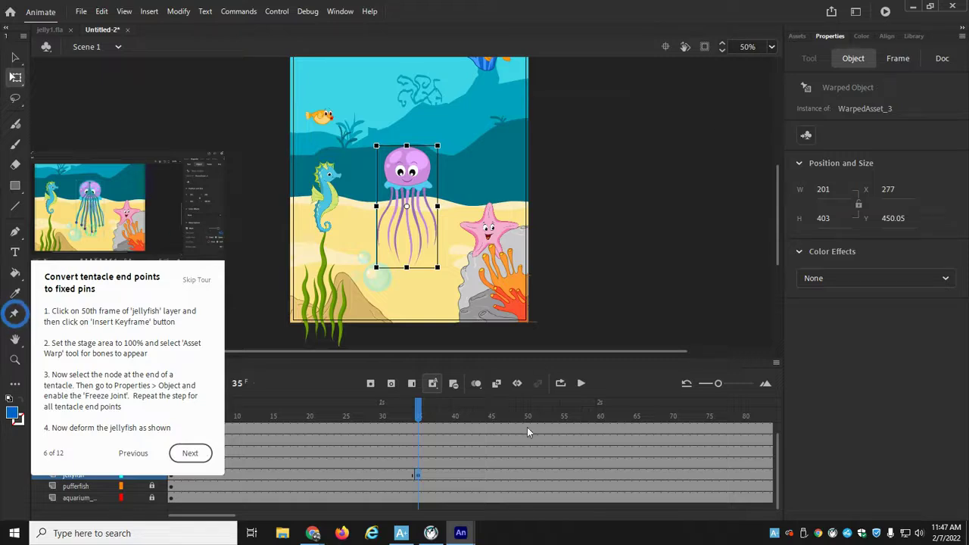
left_click(528, 475)
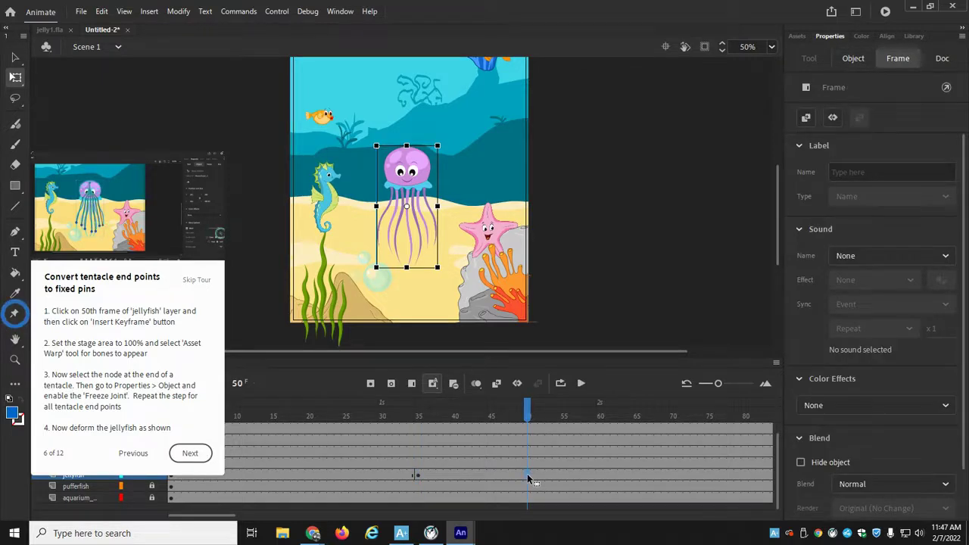
left_click(370, 384)
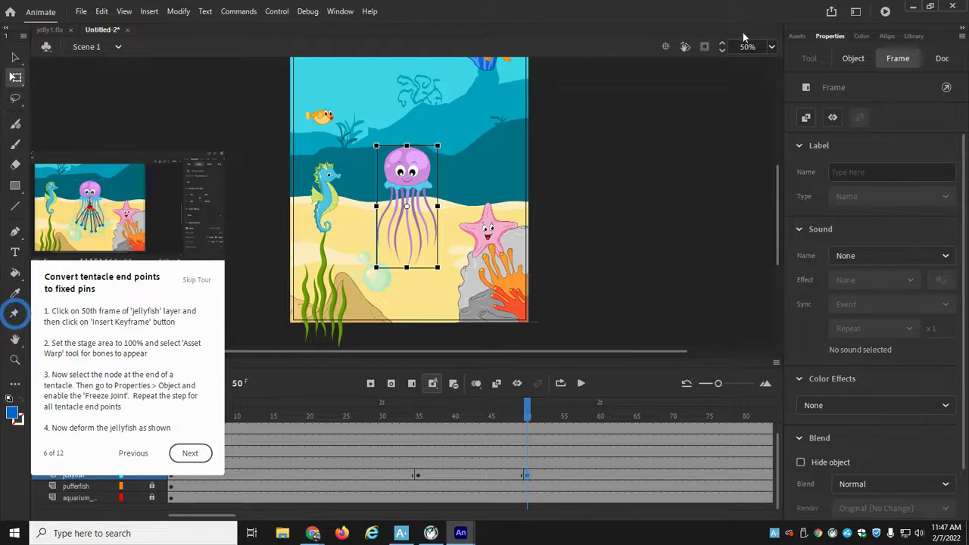
Step: Show the jellyfish's bones with the Asset Warp tool at 100% zoom and freeze the end joints of the three leftmost tentacles
left_click(770, 47)
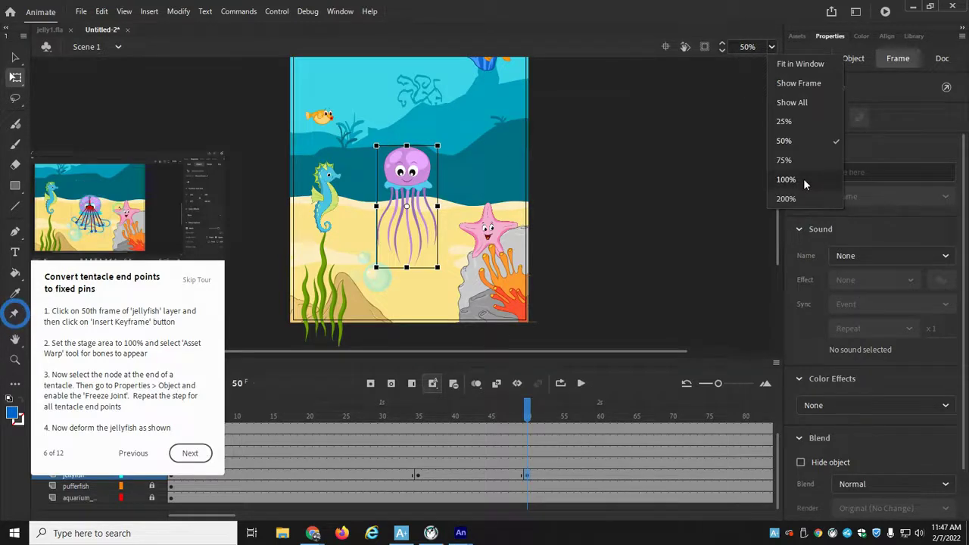
left_click(786, 179)
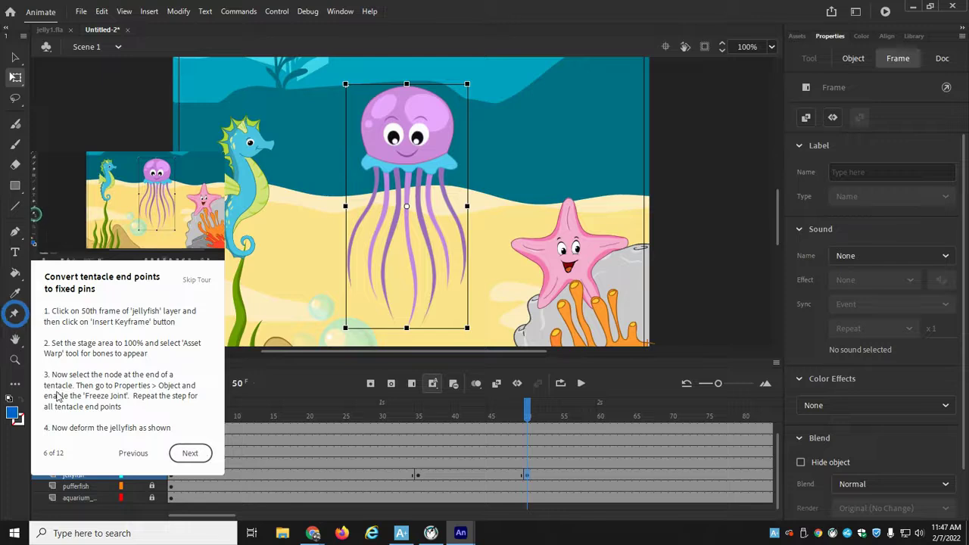
left_click(15, 313)
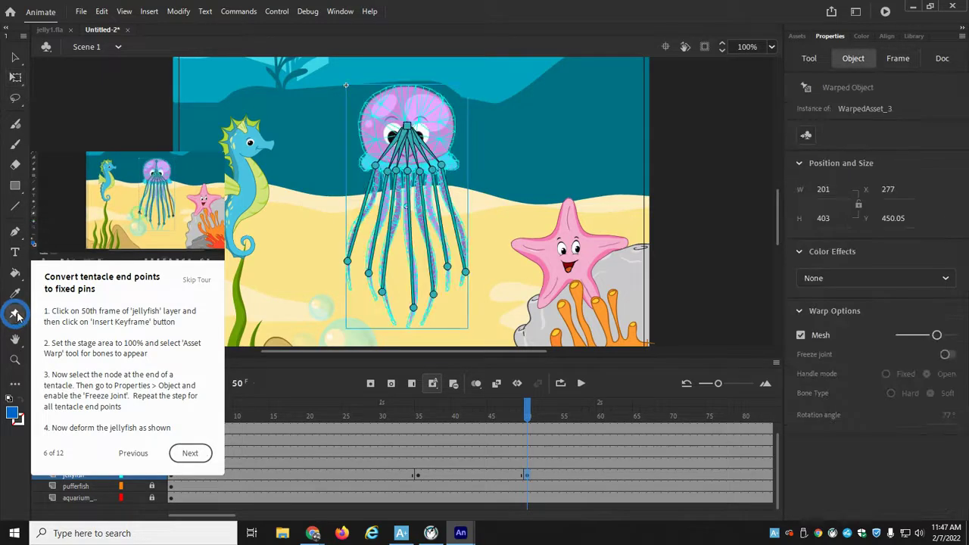
left_click(347, 262)
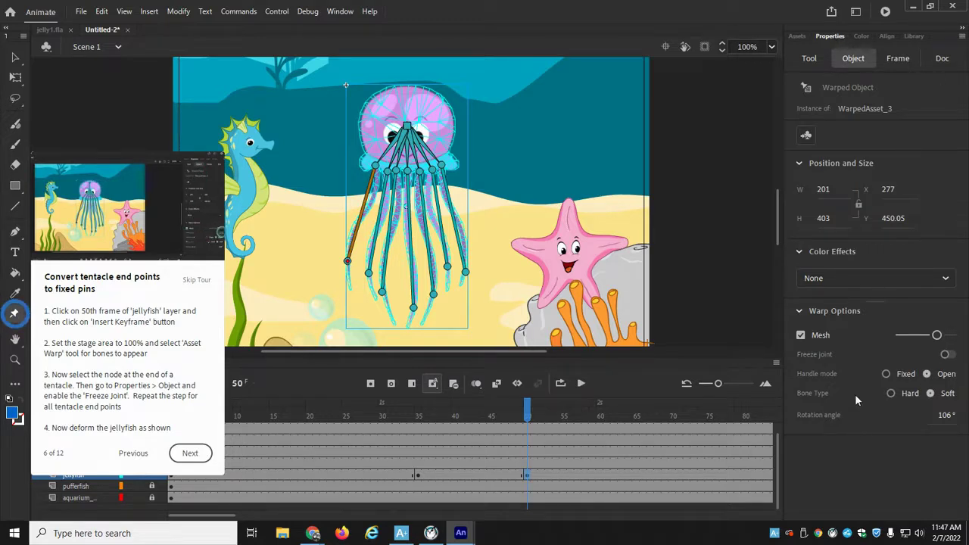
left_click(947, 355)
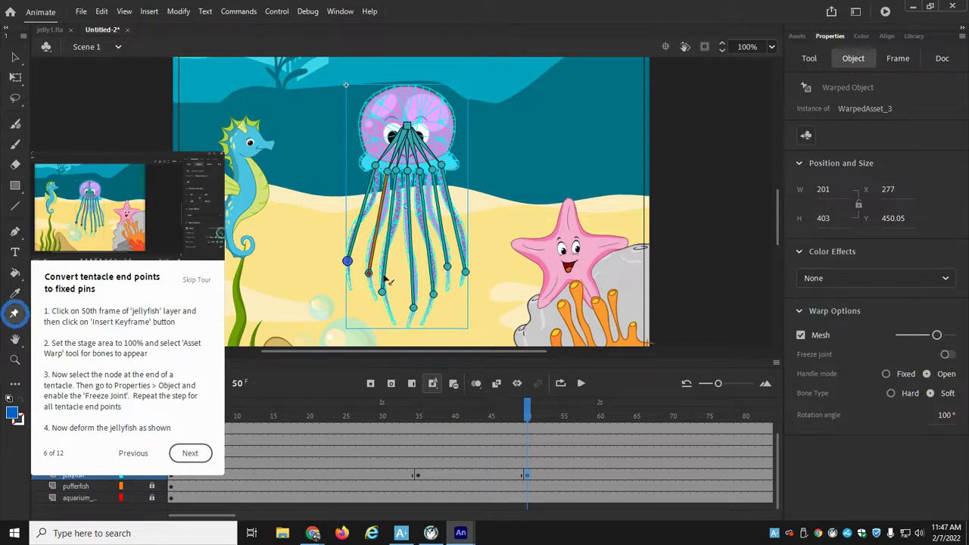
left_click(947, 355)
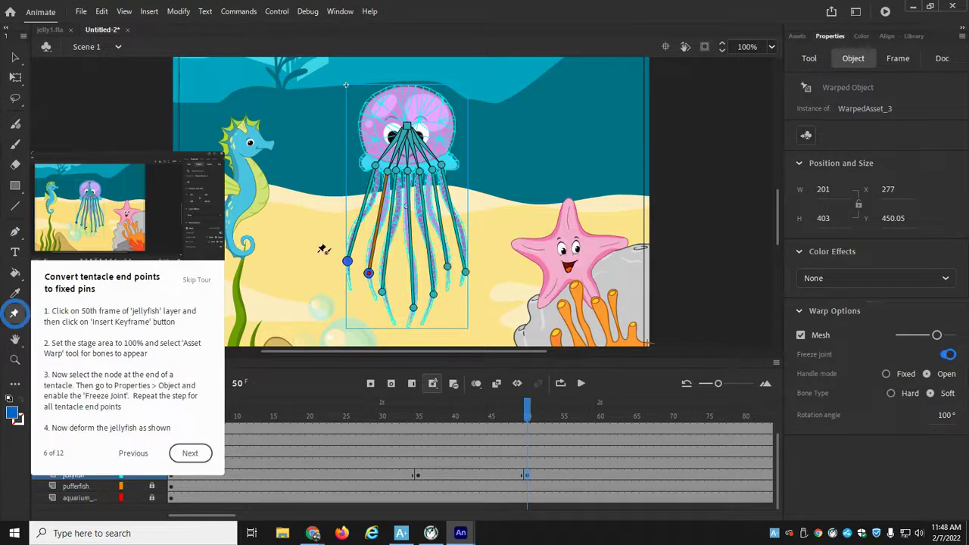
left_click(383, 293)
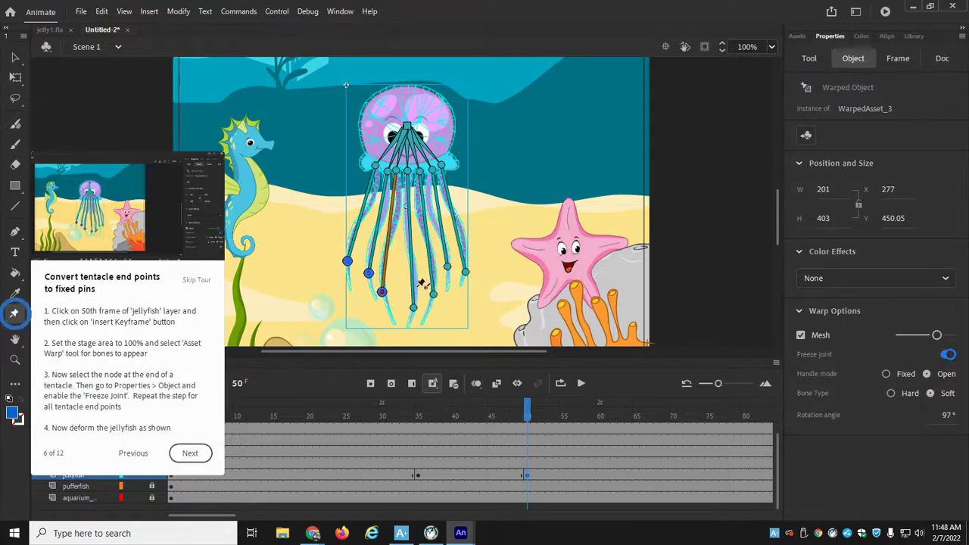
Step: Freeze the end joints of the four remaining tentacles, from the middle one to the rightmost
left_click(415, 308)
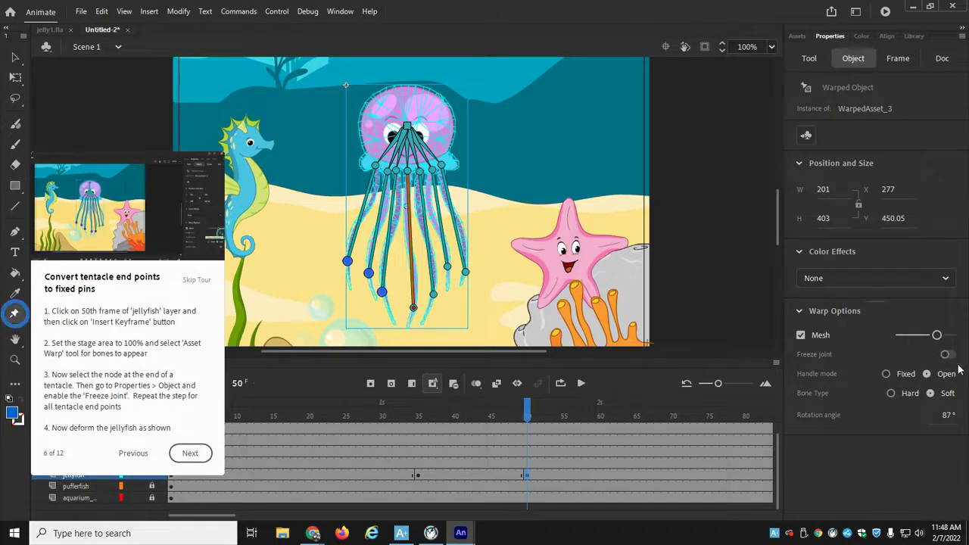
left_click(947, 355)
left_click(434, 295)
left_click(945, 355)
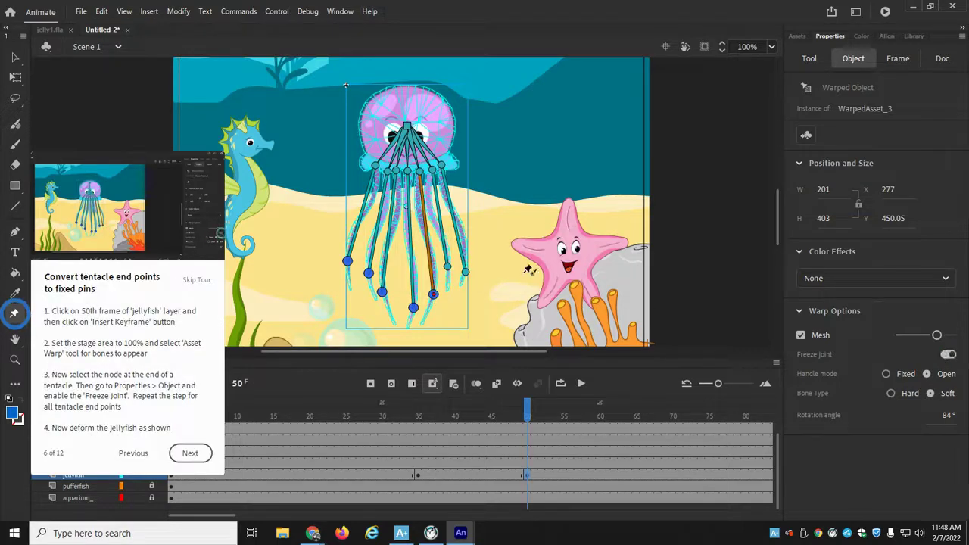
left_click(448, 268)
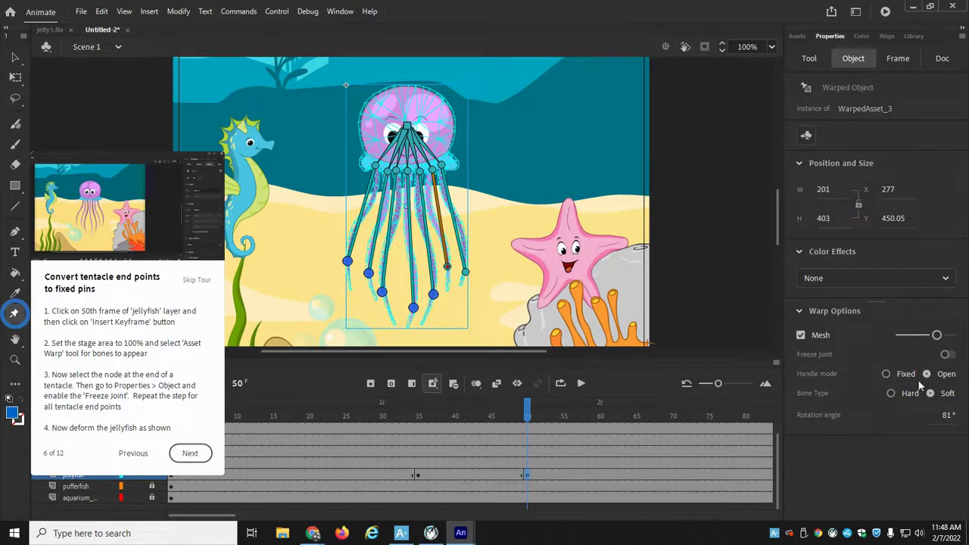
left_click(948, 355)
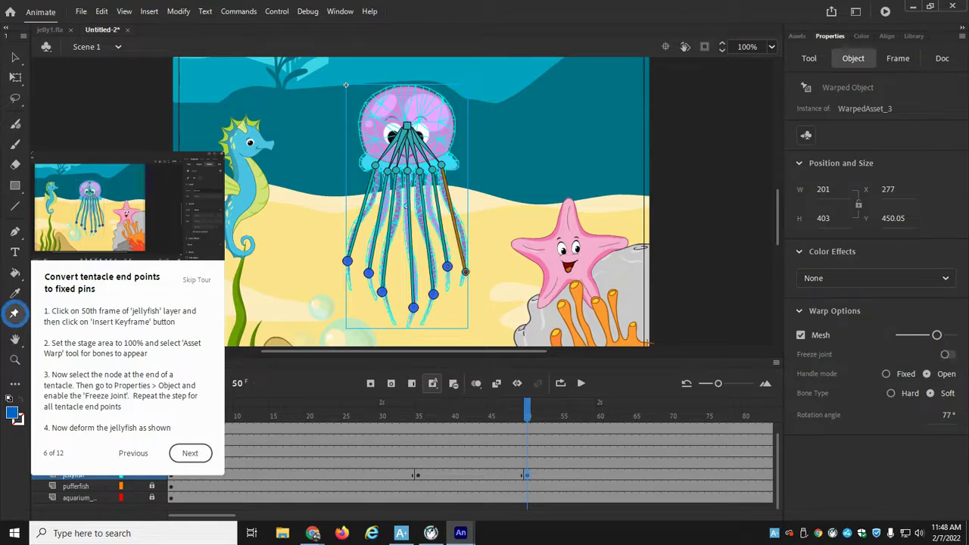
left_click(945, 355)
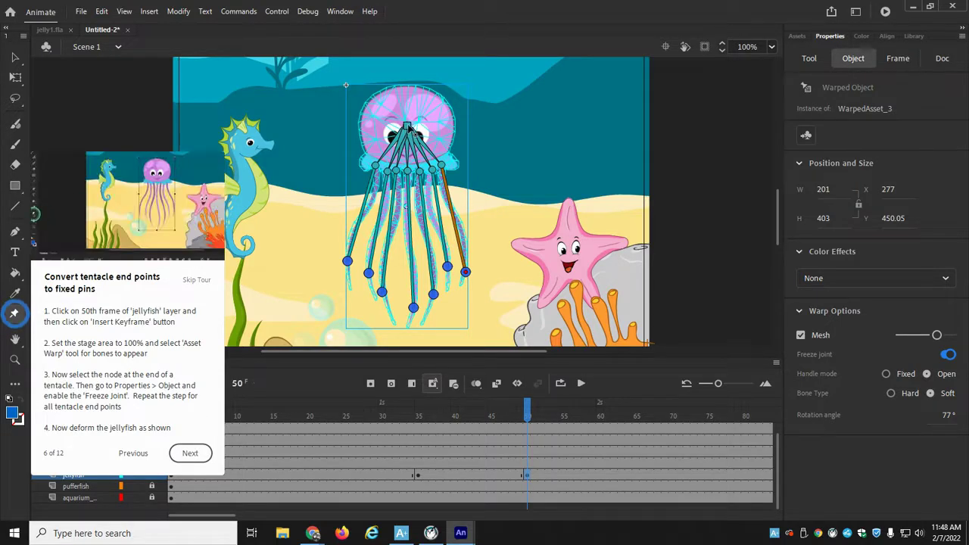
Step: Pull the root joint straight down until the jellyfish is about 311 px tall with curled tentacles, and advance the tour to the new pose step
left_click_drag(410, 130, 407, 171)
left_click(545, 159)
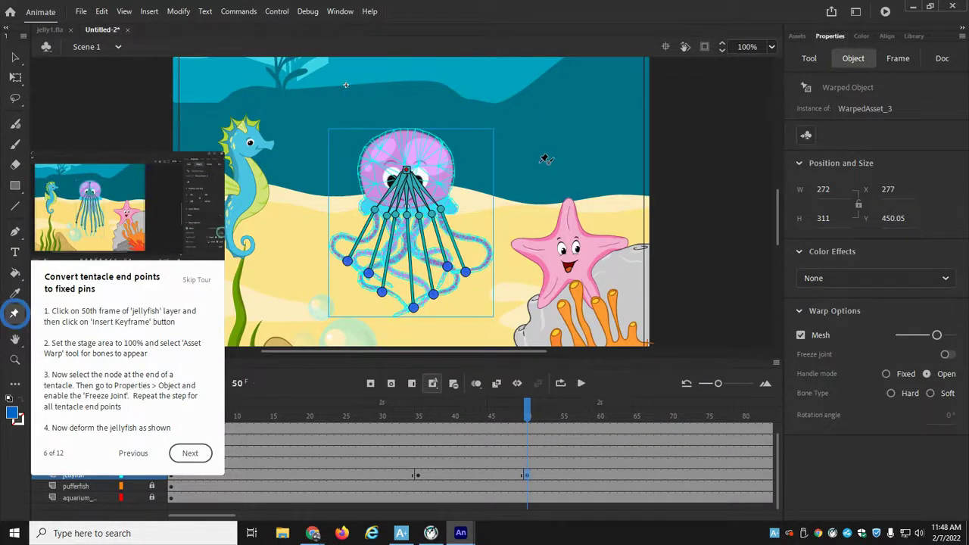
left_click(190, 454)
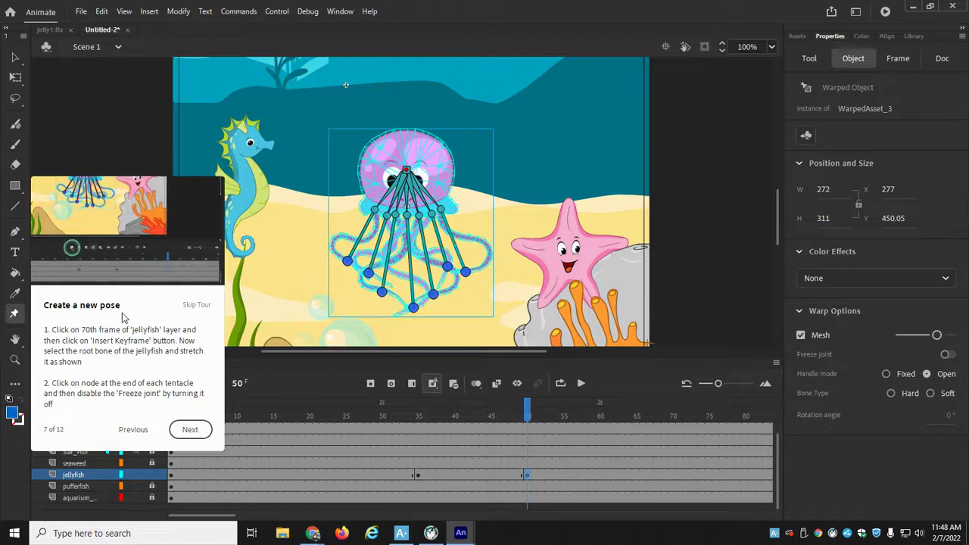
Step: Insert a keyframe at frame 71 of the jellyfish layer and pull the root joint up to stretch the jellyfish to about 496 px tall
left_click(679, 474)
left_click(678, 474)
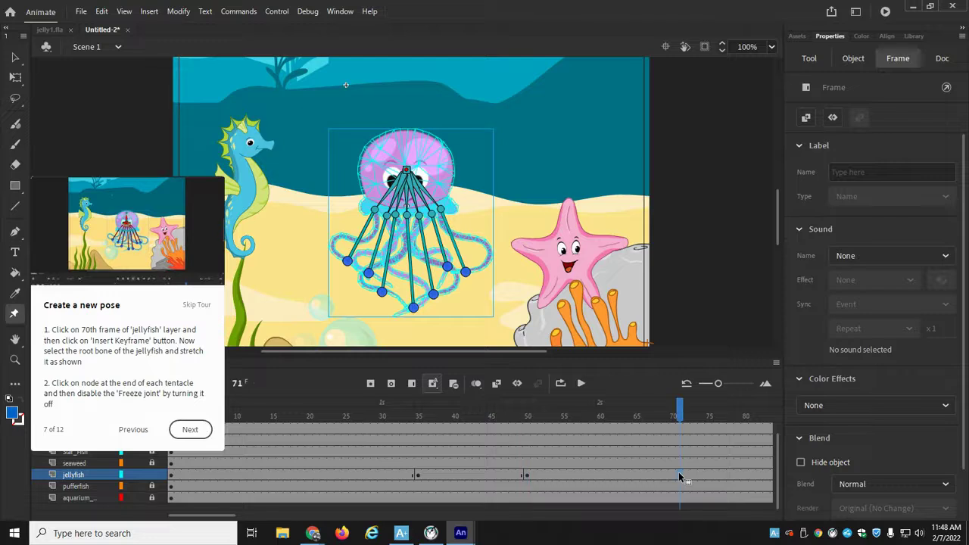
left_click(369, 382)
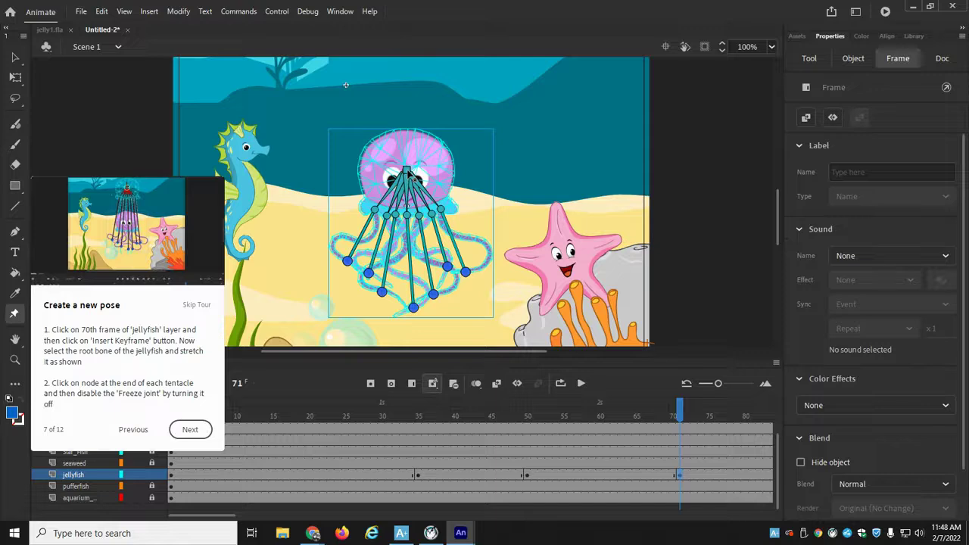
left_click_drag(408, 172, 407, 70)
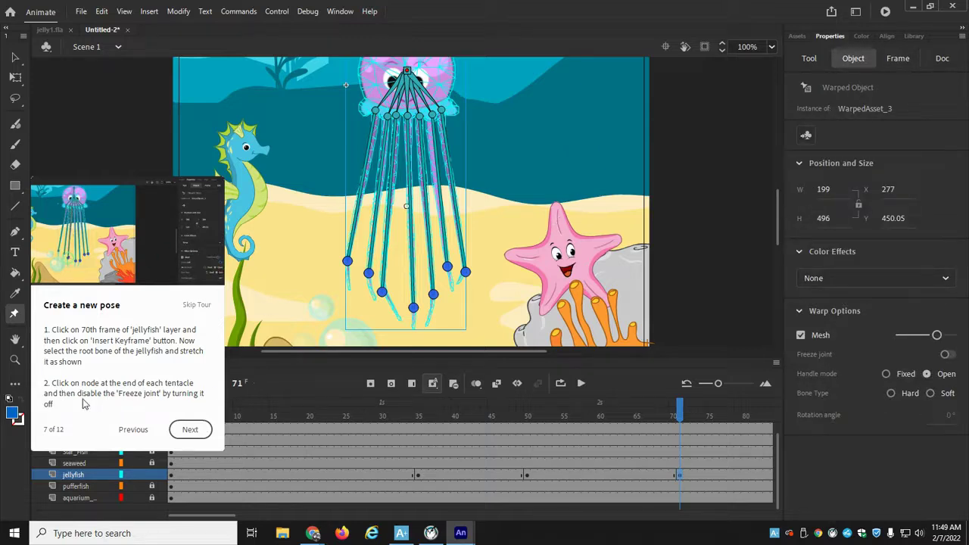
Step: Unfreeze the end joints of the four tentacles from the leftmost to the middle one
left_click(347, 261)
left_click(948, 354)
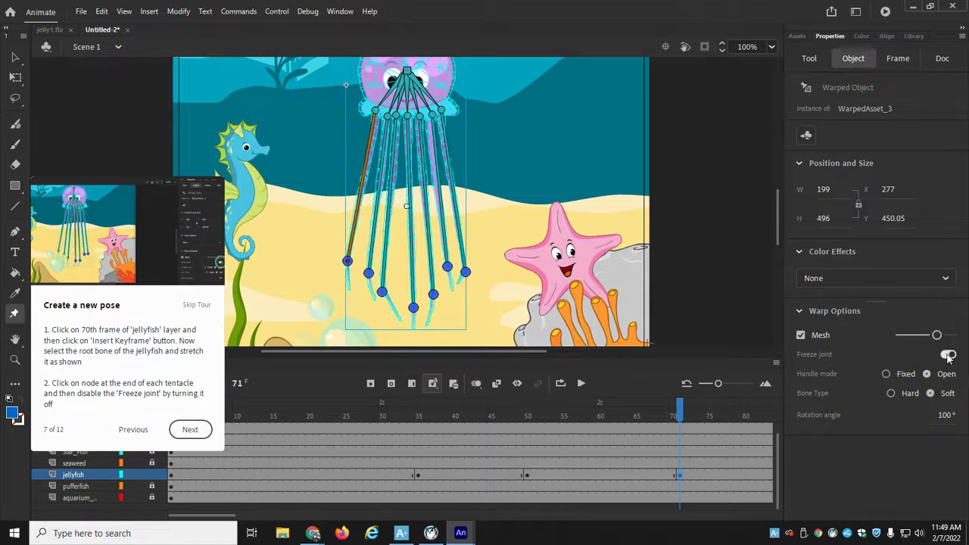
left_click(368, 274)
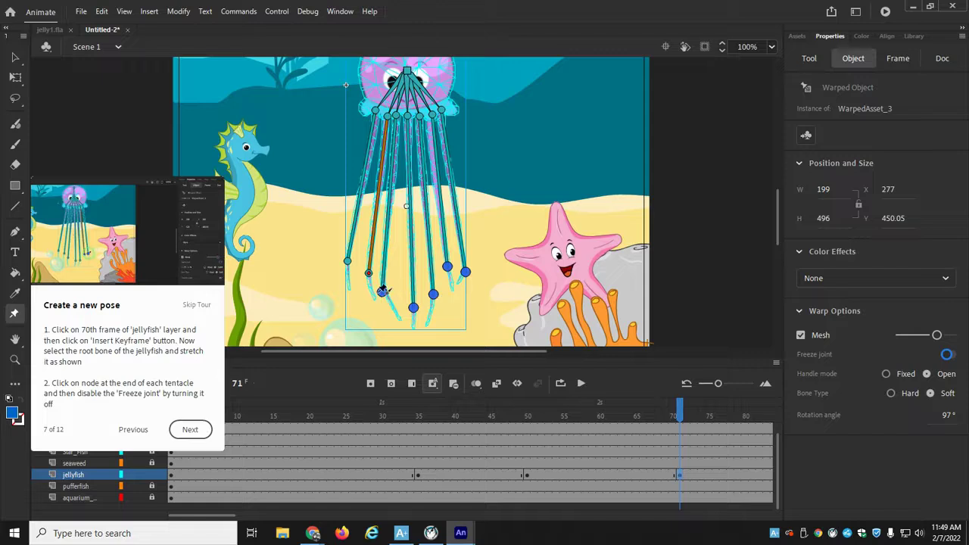
left_click(383, 294)
left_click(948, 354)
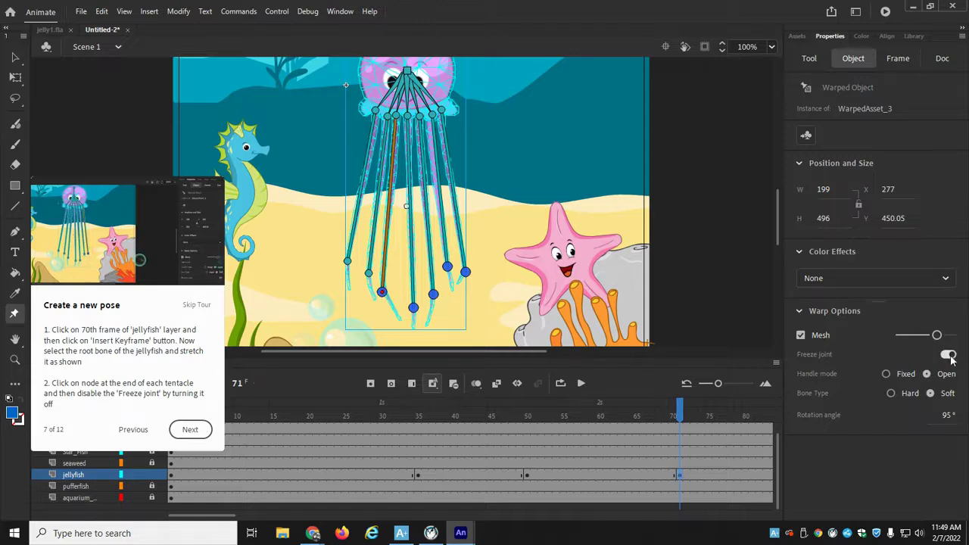
left_click(413, 307)
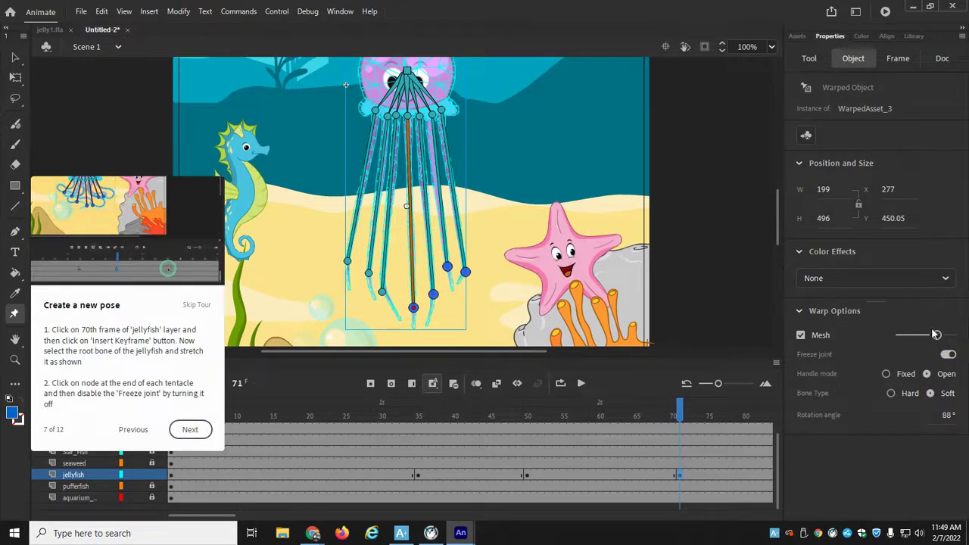
left_click(948, 355)
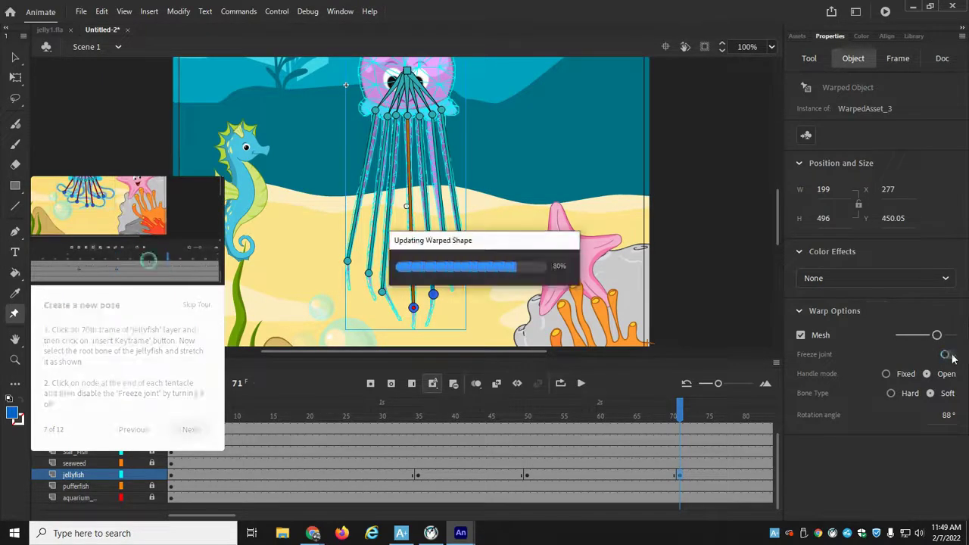
Step: Unfreeze the end joints of the three rightmost tentacles and advance the tour to the propel step
left_click(434, 295)
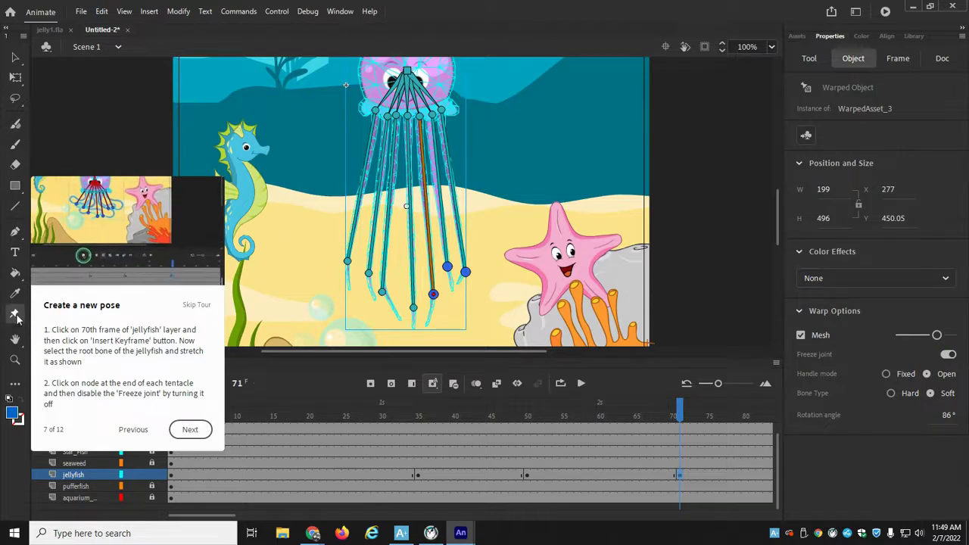
left_click(948, 354)
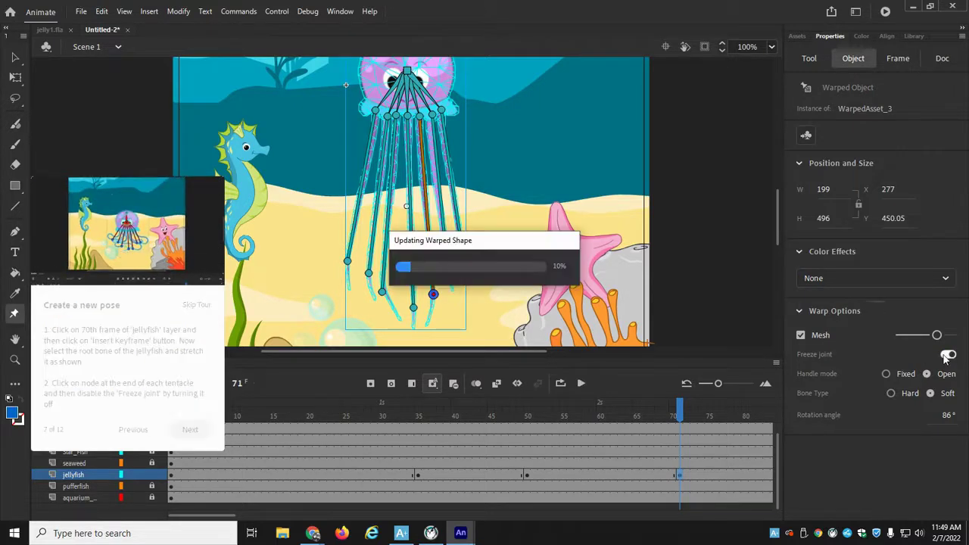
left_click(448, 268)
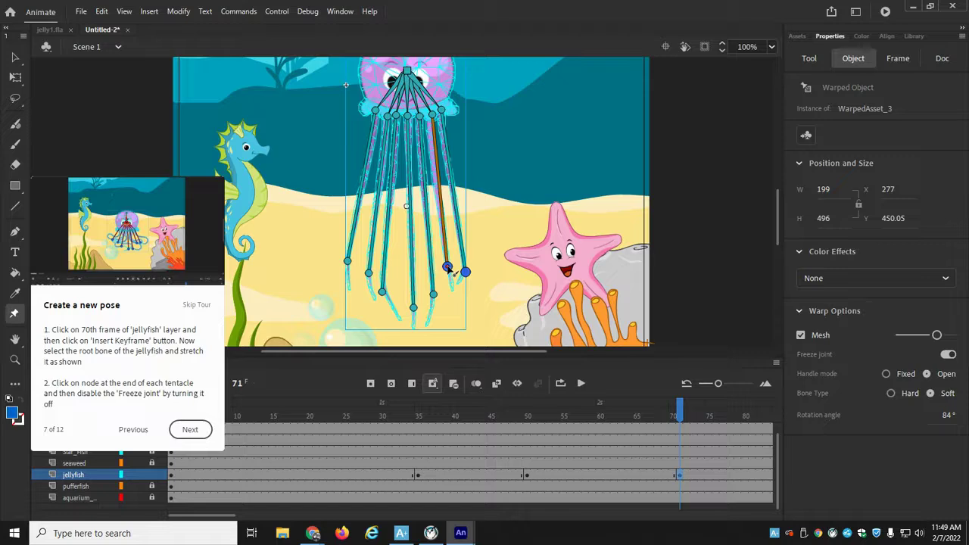
left_click(466, 272)
left_click(948, 356)
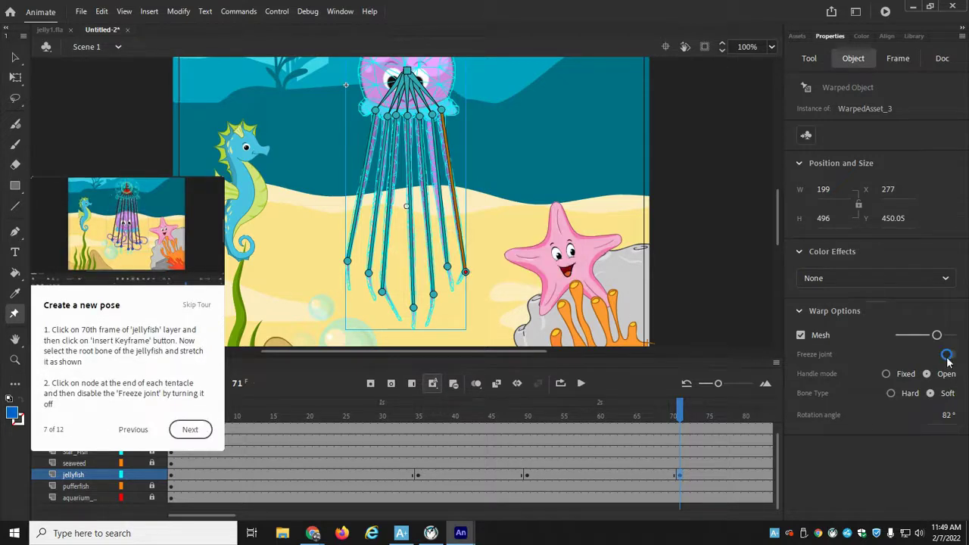
left_click(187, 430)
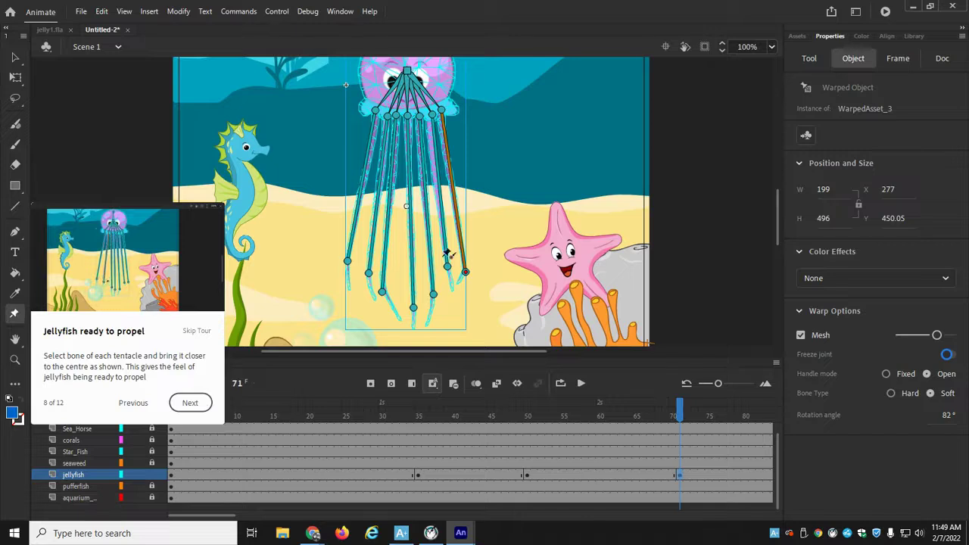
Step: Pull the outer tentacle bones in toward the centre until the jellyfish is about 165 px wide, and advance the tour
left_click_drag(382, 293, 379, 267)
left_click_drag(434, 296, 445, 267)
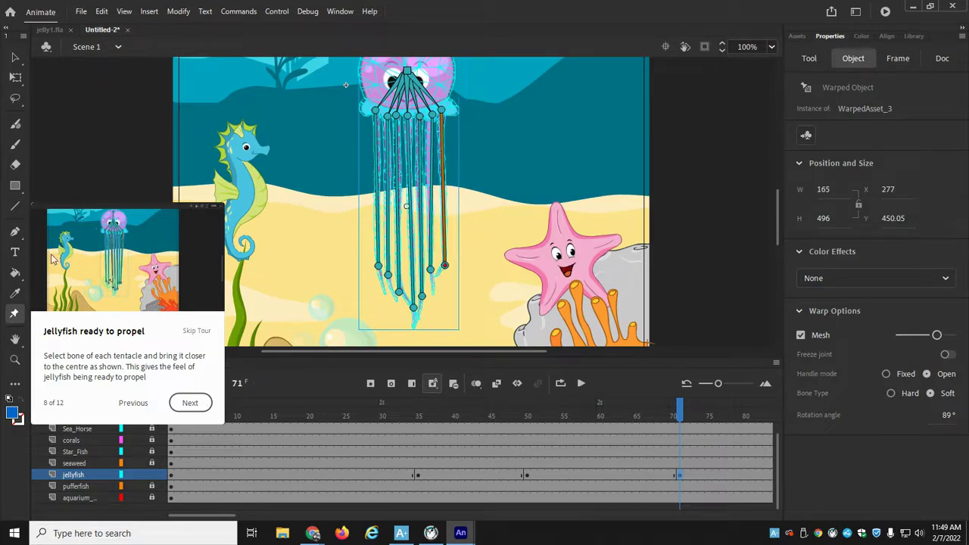
left_click(191, 403)
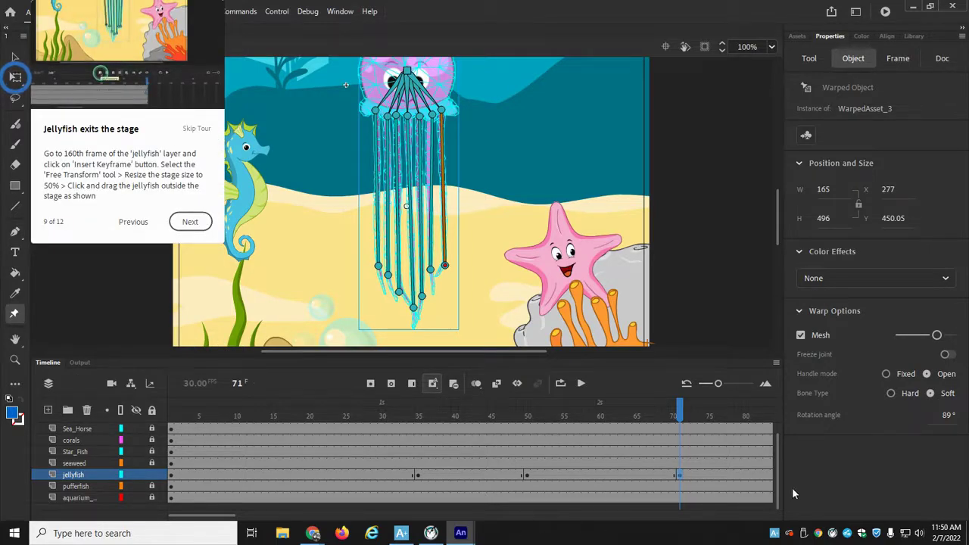
Step: Insert a keyframe at frame 160 of the jellyfish layer
left_click_drag(201, 515, 298, 528)
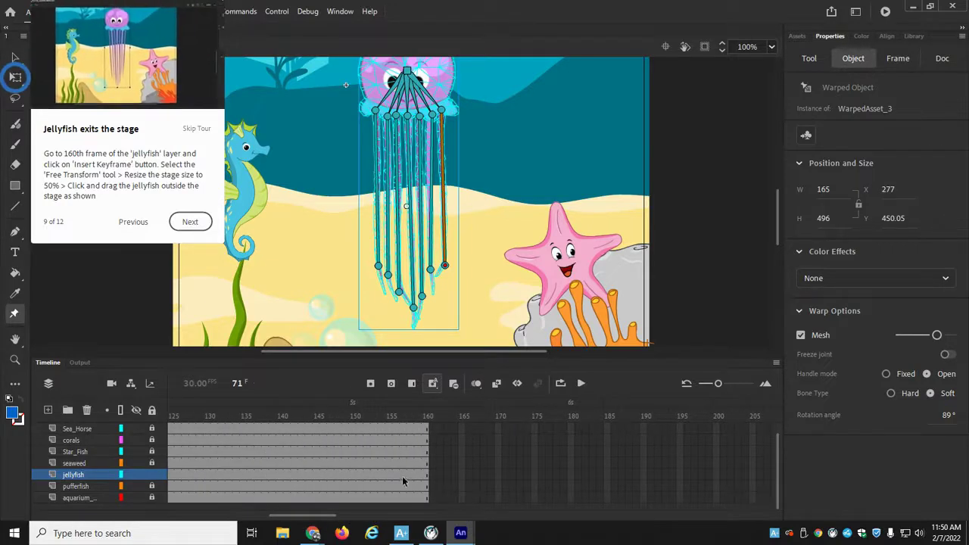
left_click(425, 477)
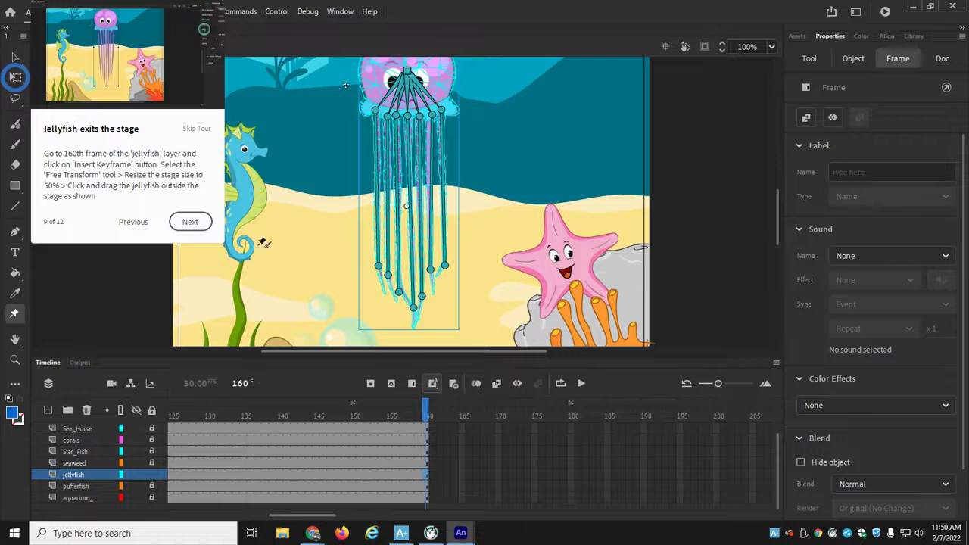
left_click(370, 385)
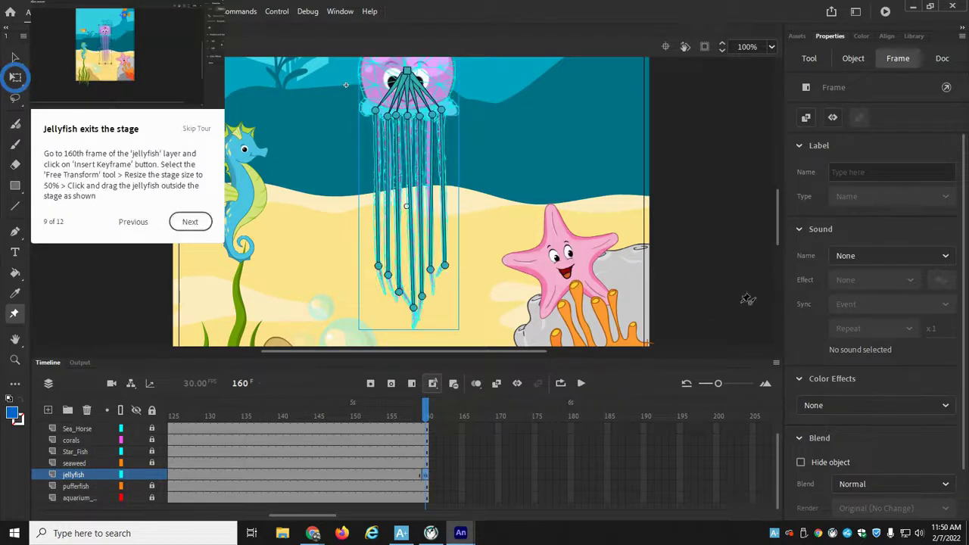
Step: At 50% zoom, move the jellyfish above the stage with Free Transform to about X 281, Y -430, and advance the tour
left_click(772, 46)
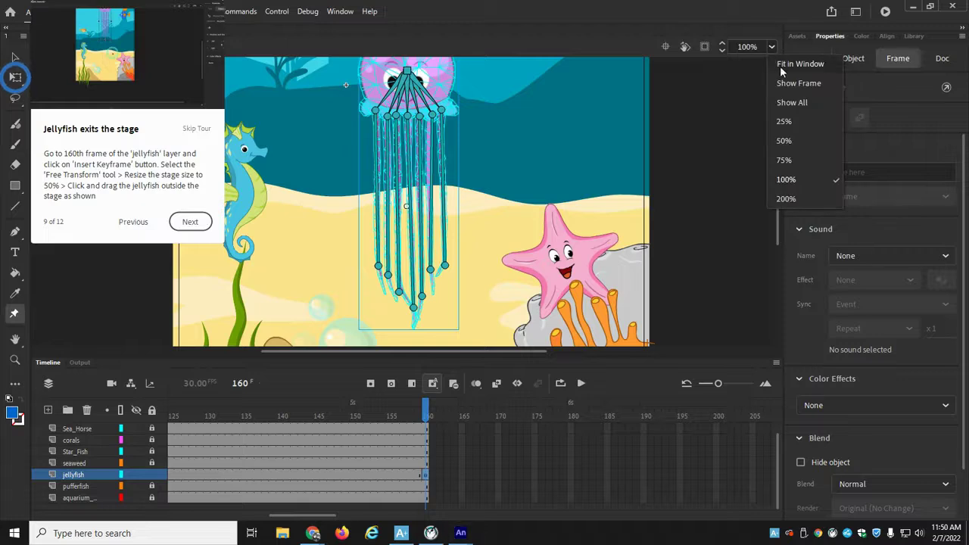
left_click(791, 140)
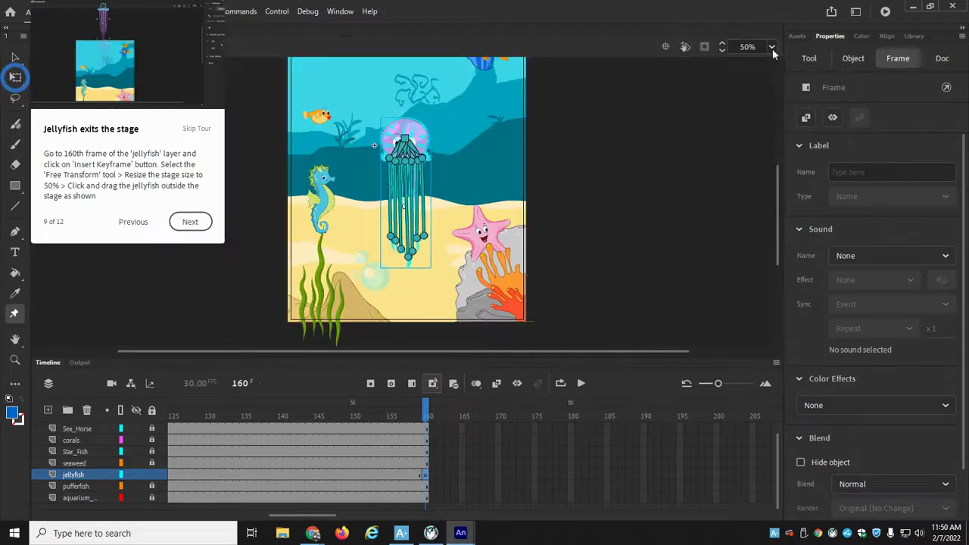
left_click(772, 46)
left_click(783, 140)
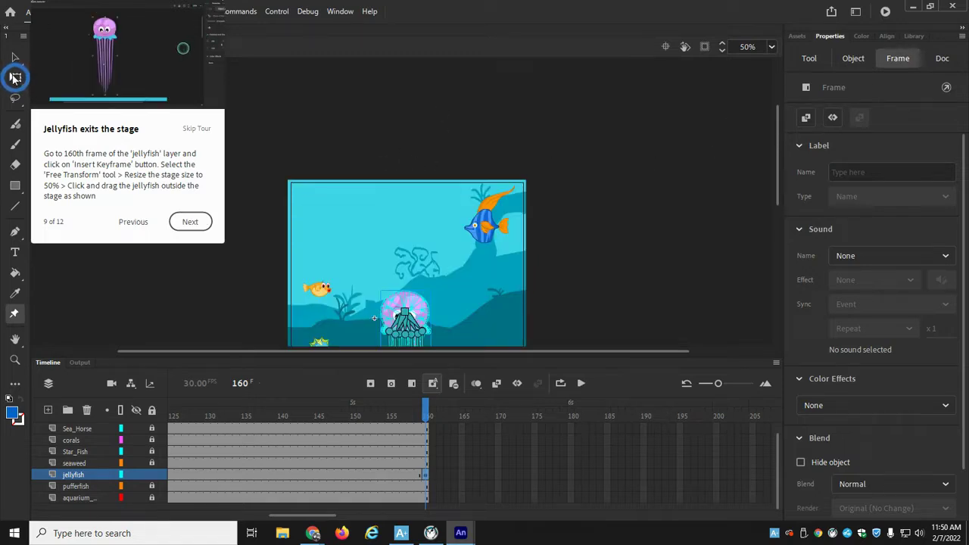
left_click(15, 78)
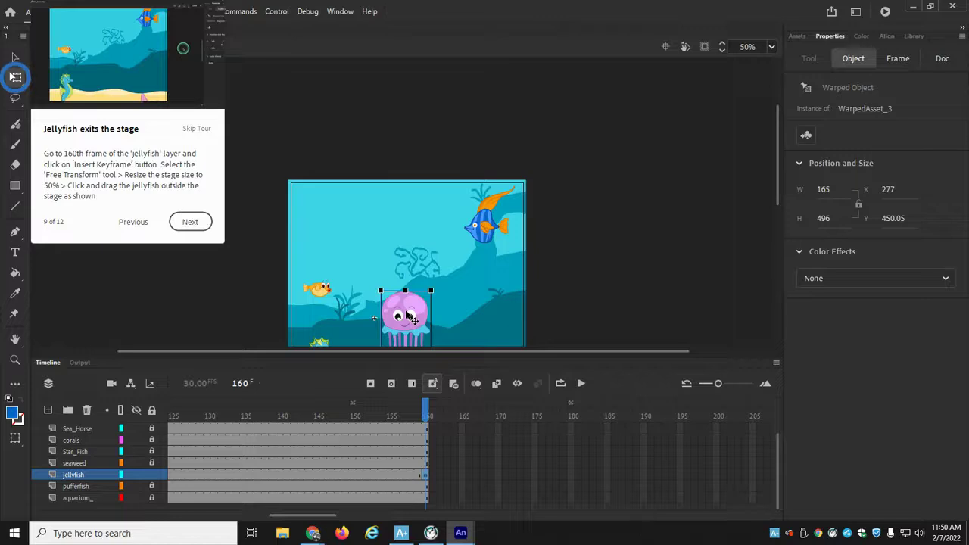
left_click_drag(408, 316, 414, 54)
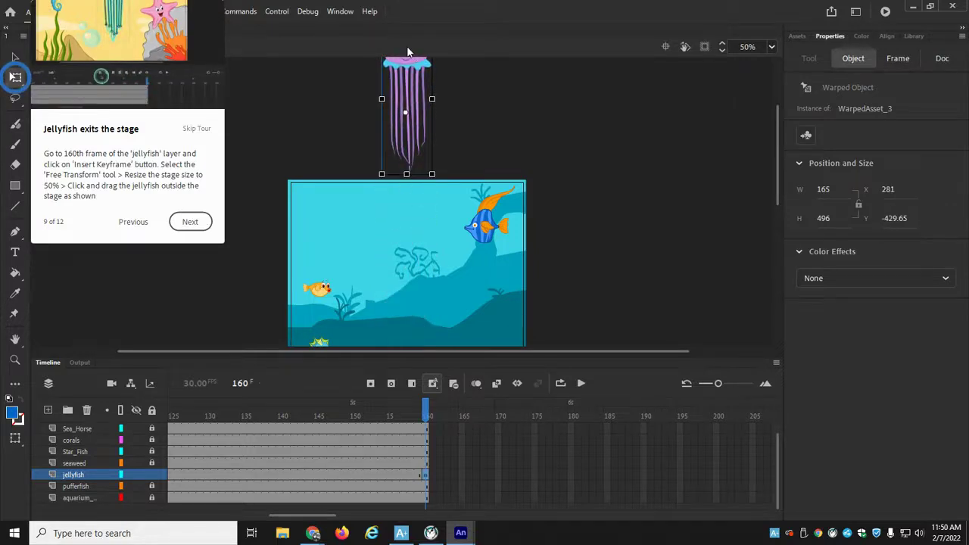
left_click(655, 179)
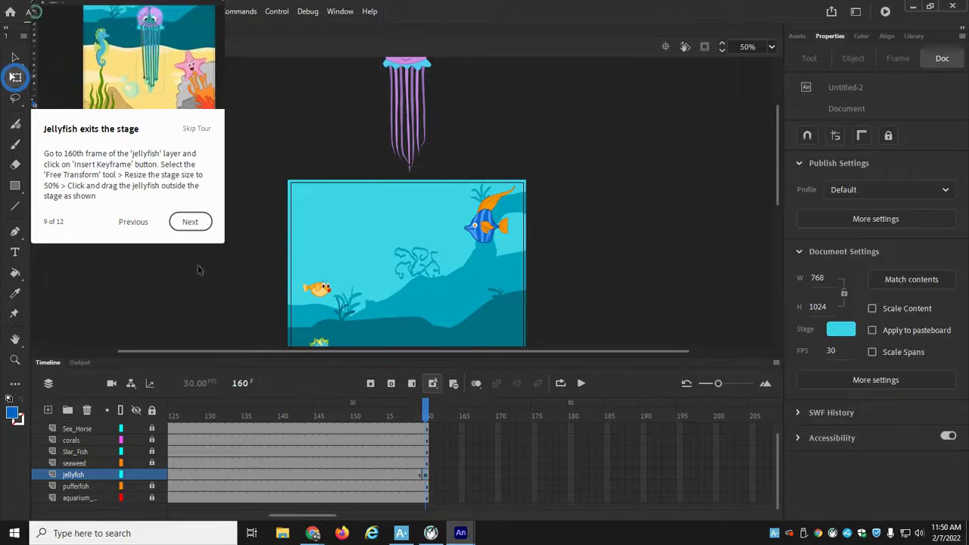
left_click(190, 221)
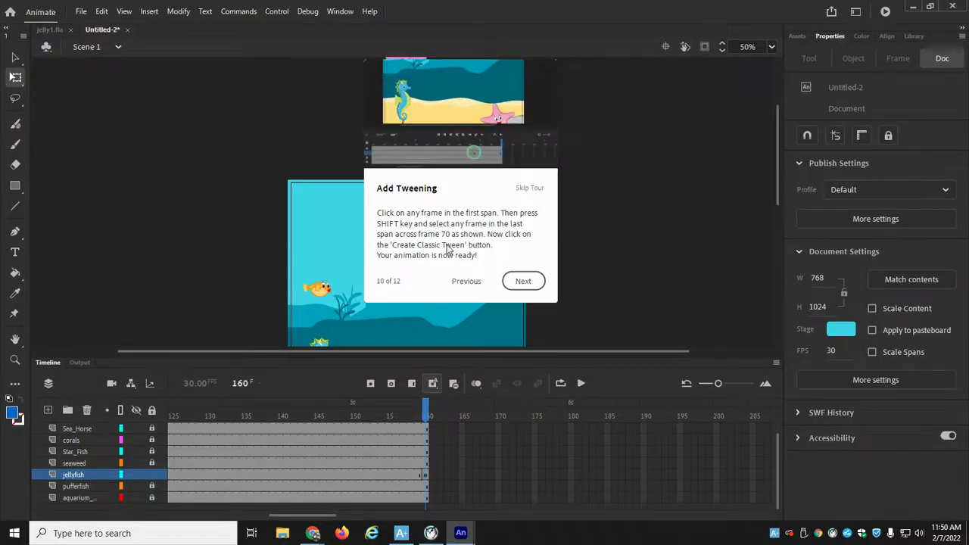
Step: Create classic tweens on the first two spans of the jellyfish layer, using frames 19 and 42
left_click_drag(325, 516, 206, 518)
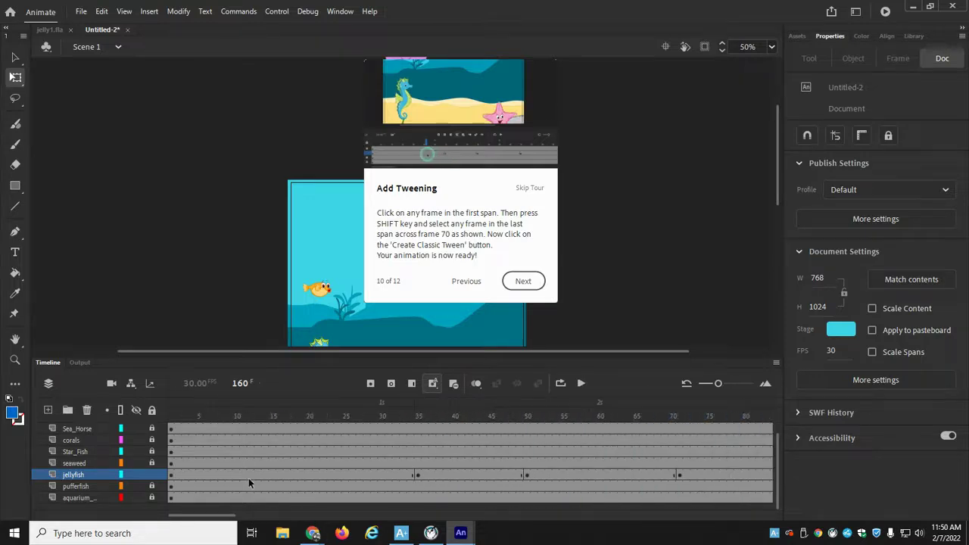
left_click(302, 474)
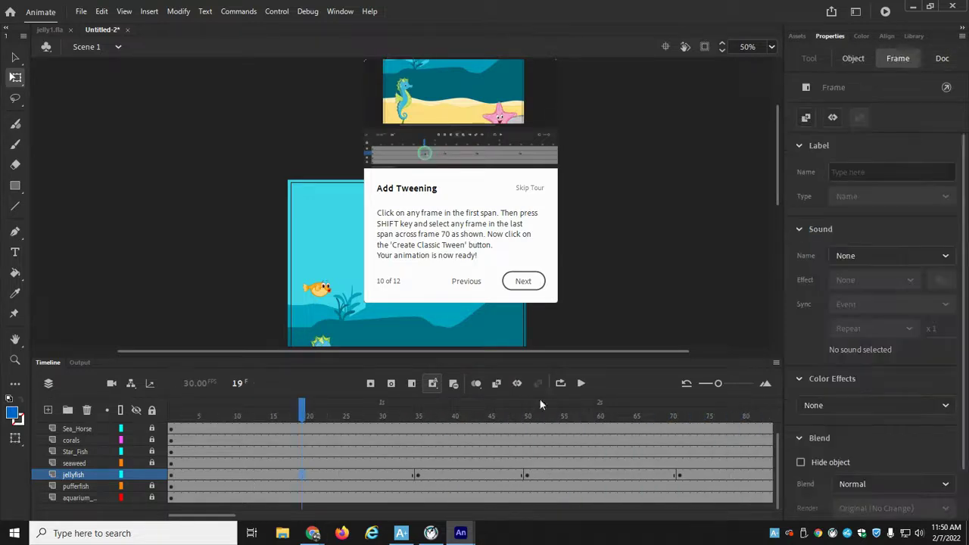
left_click(497, 384)
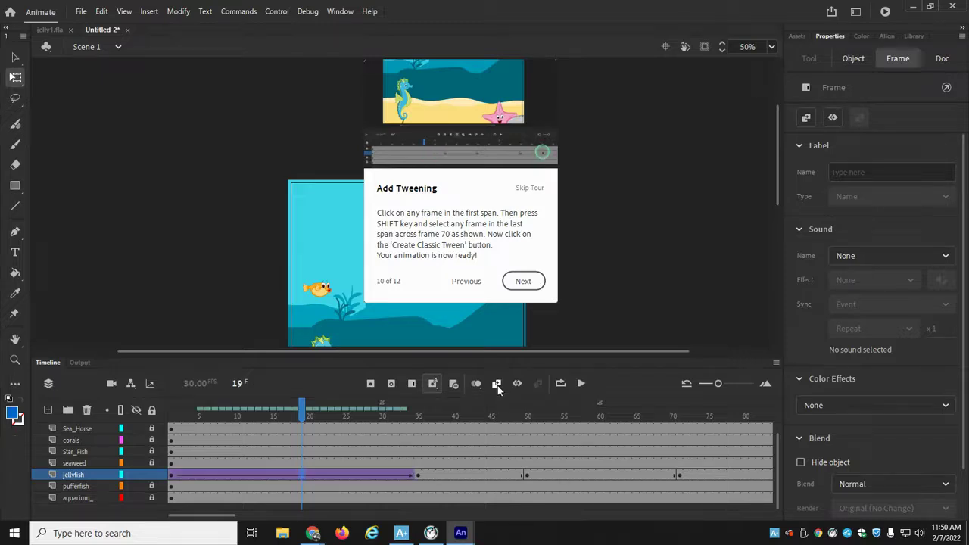
left_click(468, 475)
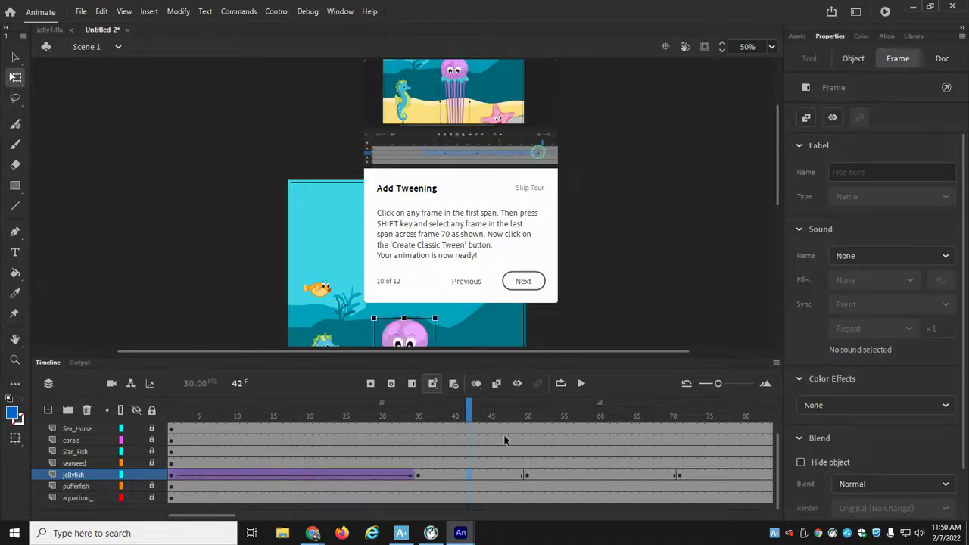
left_click(497, 384)
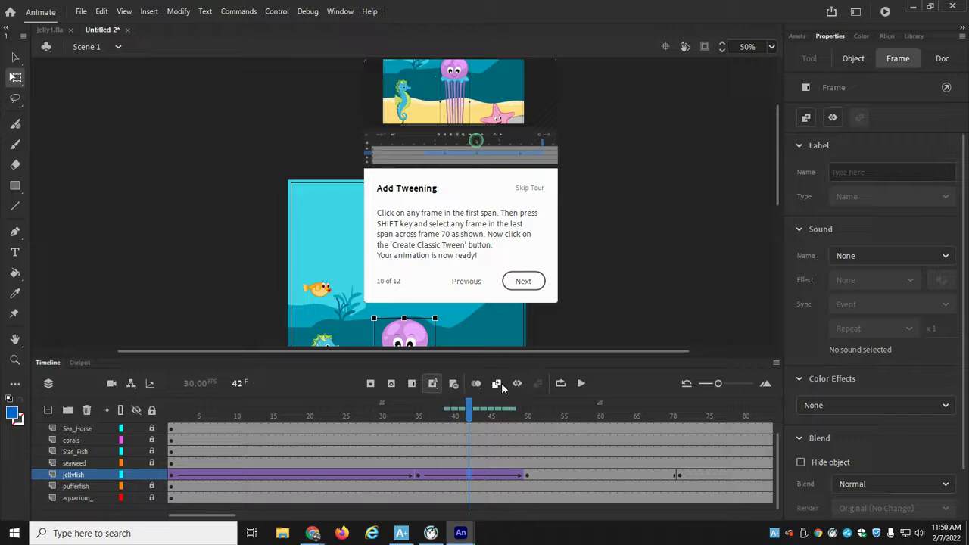
Step: Create classic tweens on the last two spans of the jellyfish layer, using frames 60 and 98
left_click(603, 475)
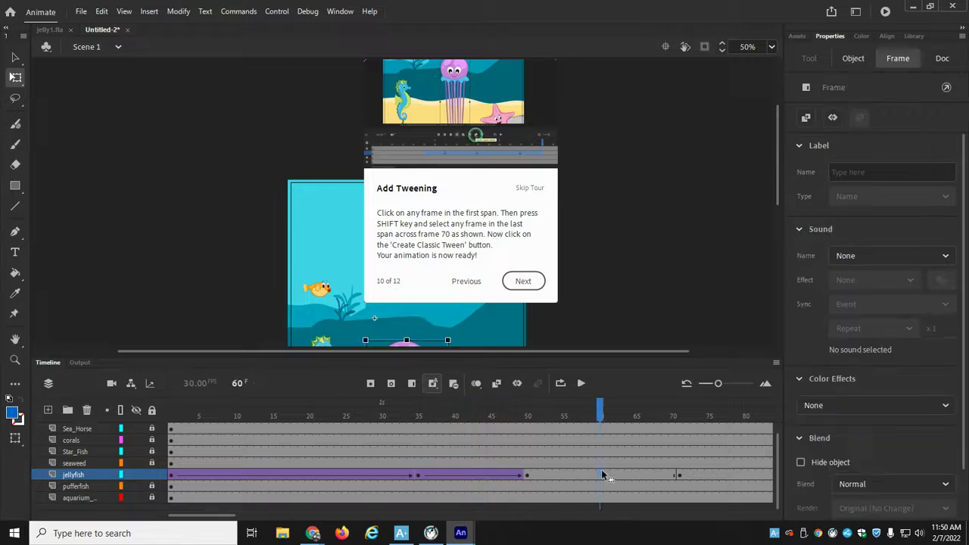
left_click(496, 384)
left_click_drag(230, 517, 268, 518)
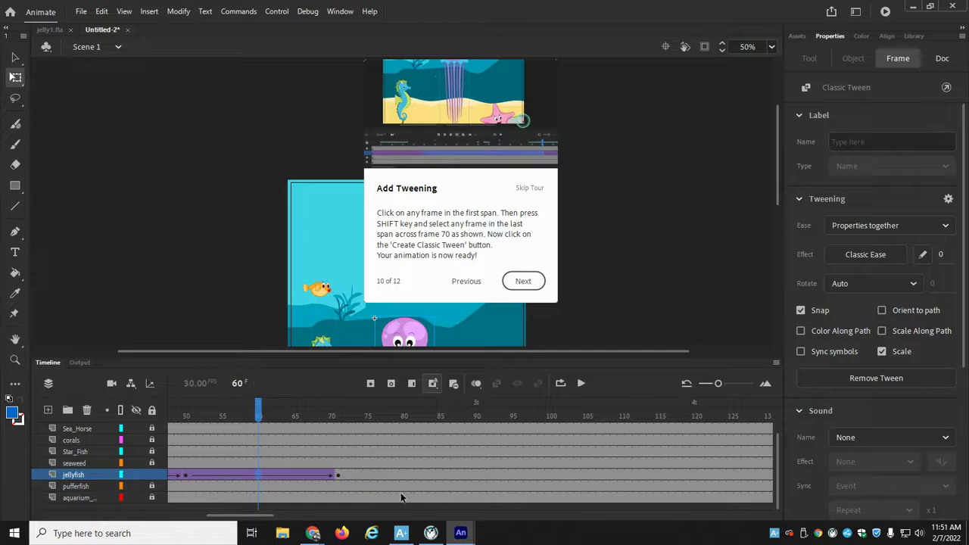
left_click(536, 480)
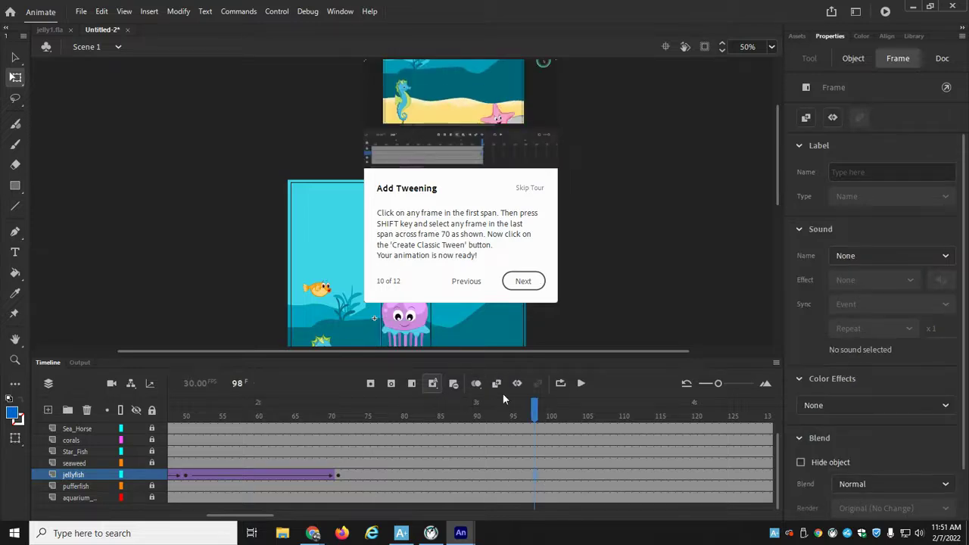
left_click(501, 384)
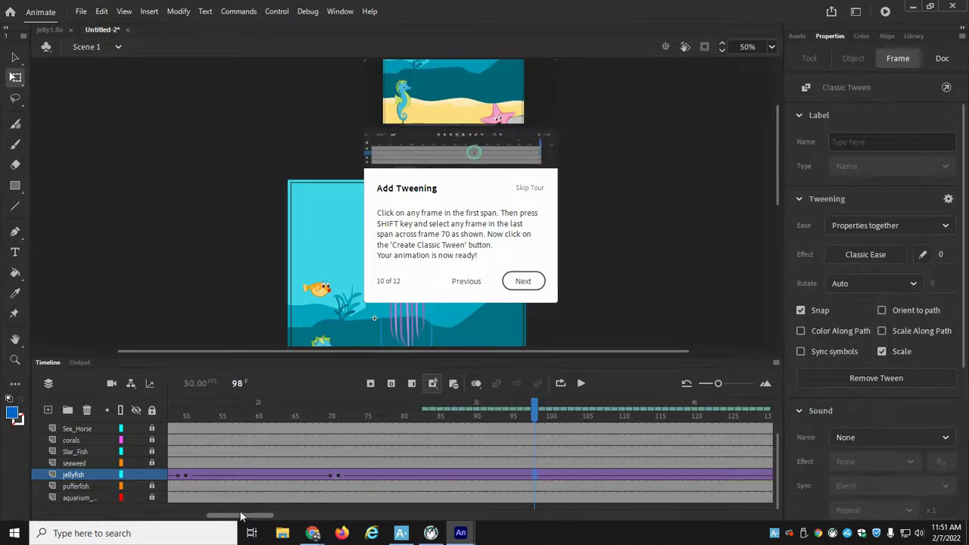
left_click_drag(236, 518, 196, 517)
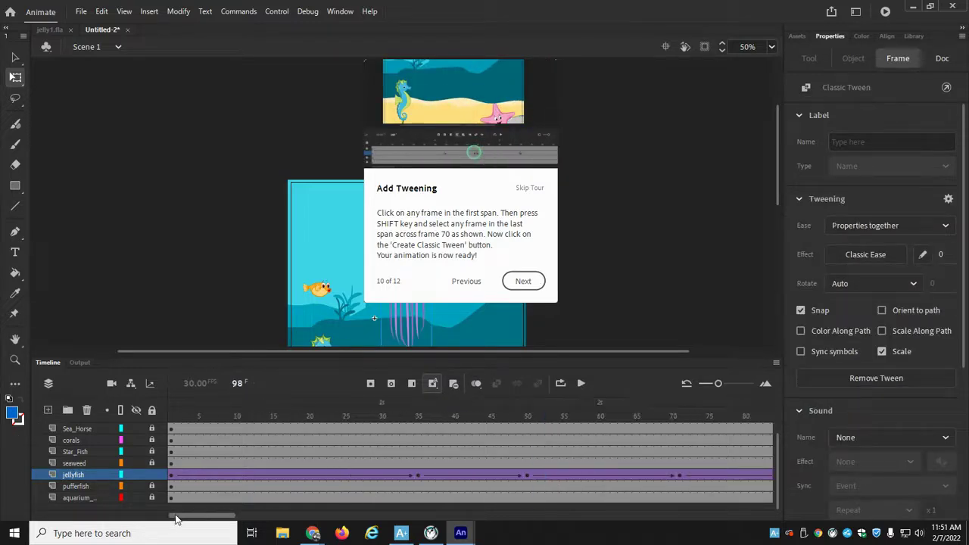
Step: Advance the tour to the animation test step and run Test Movie
left_click(536, 284)
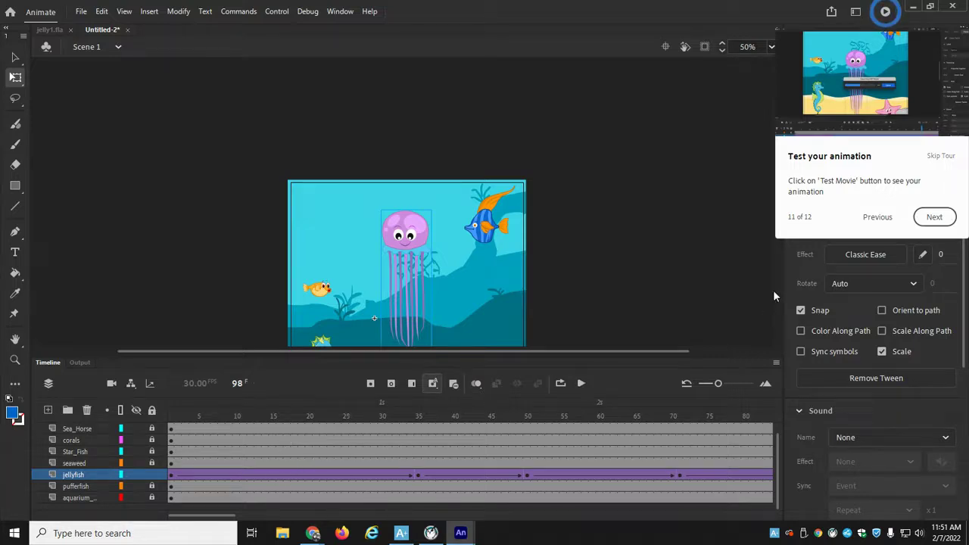
left_click(886, 13)
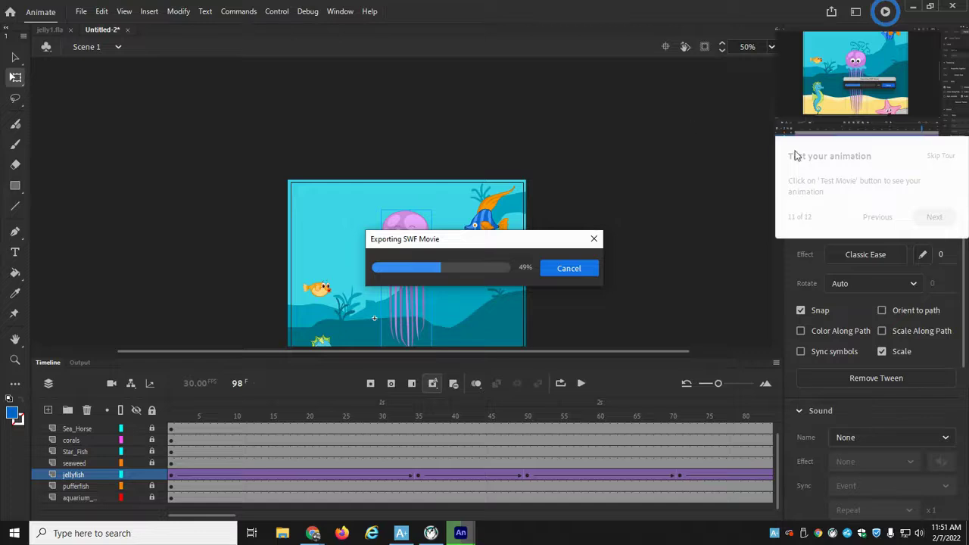